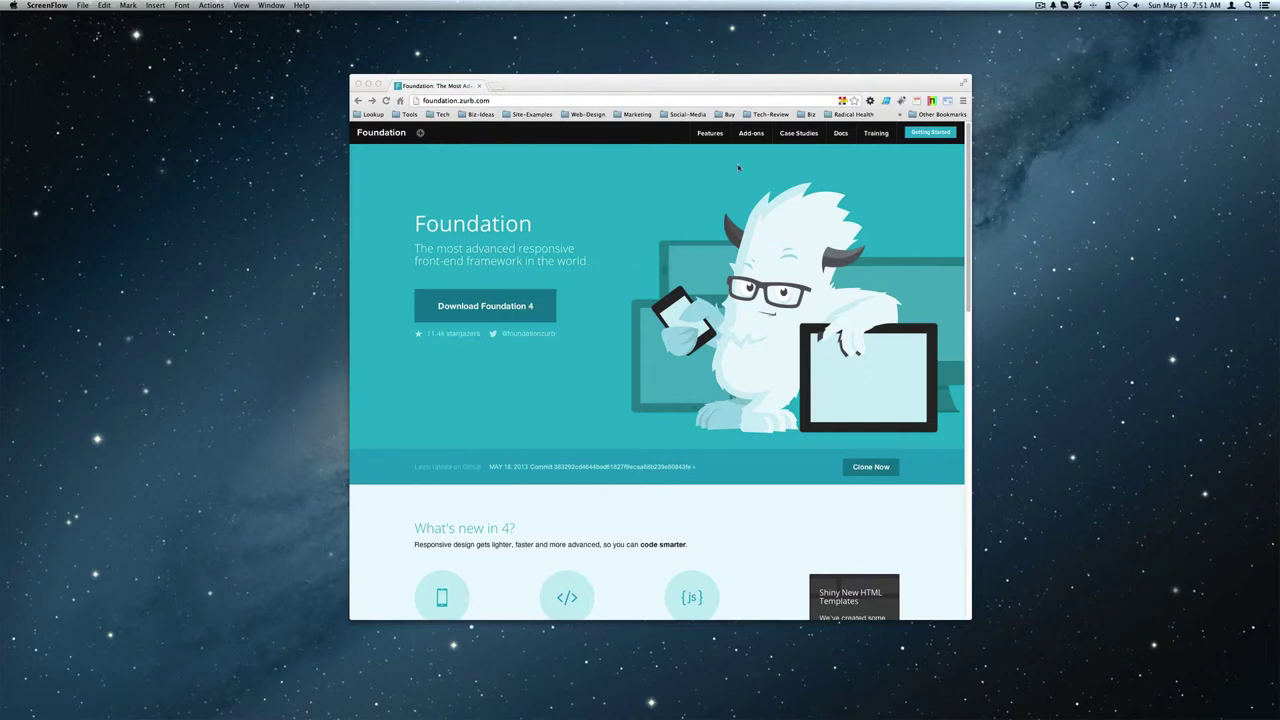
- Bring Chrome forward and open the Grid template from Foundation's Templates page
left_click(714, 89)
left_click(750, 134)
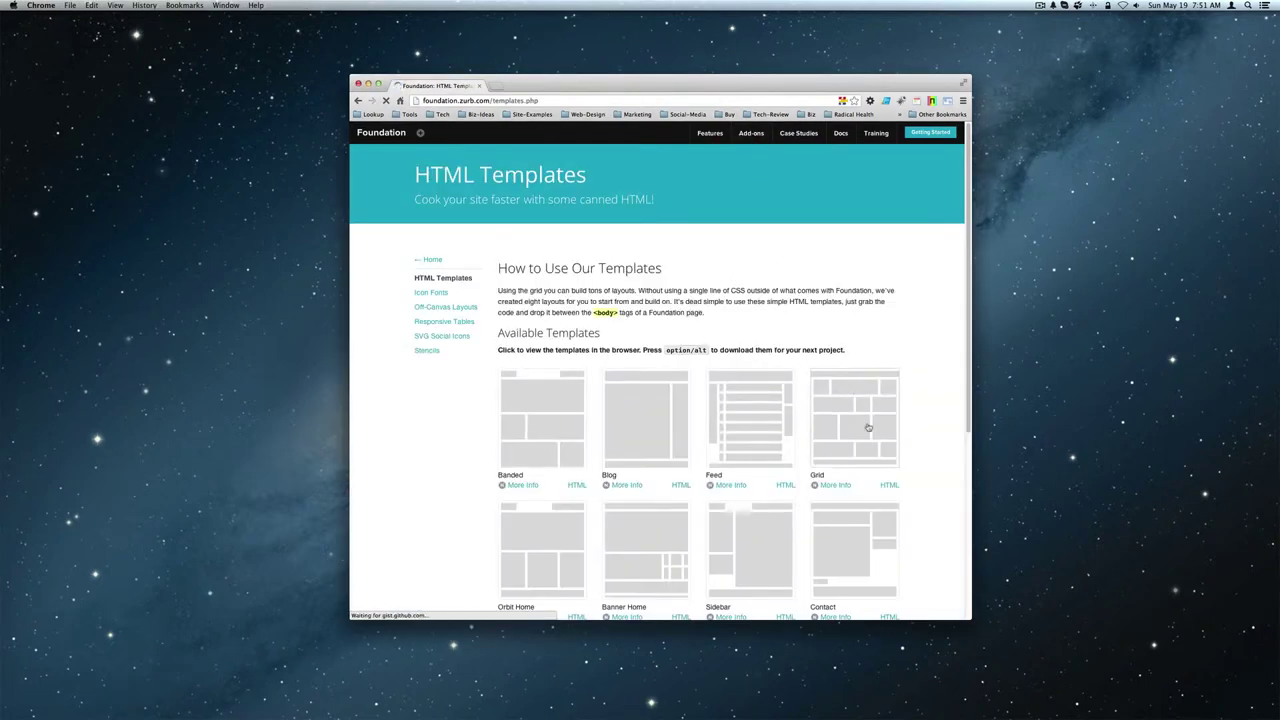
left_click(868, 427)
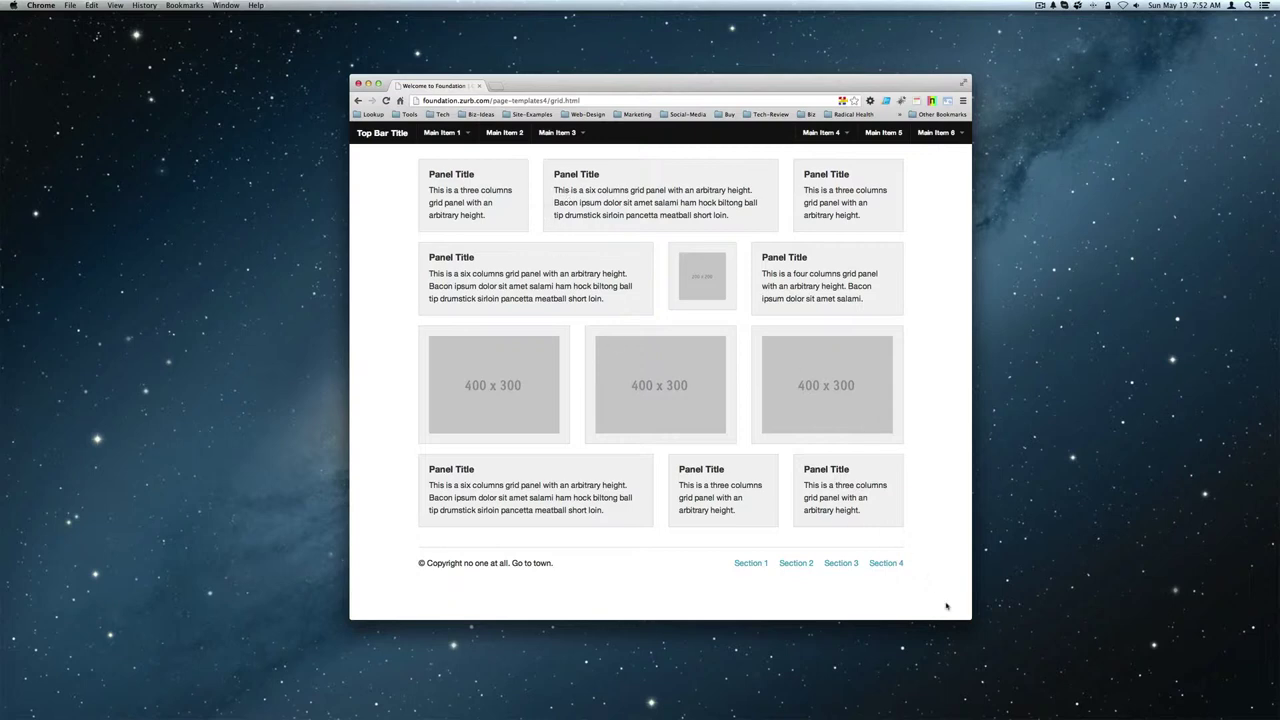
- Narrow the Chrome window to phone width for the stacked layout, then widen it again
mouse_move(968, 614)
left_mouse_down()
mouse_move(688, 590)
mouse_move(393, 531)
mouse_move(414, 537)
mouse_move(422, 565)
mouse_move(470, 575)
mouse_move(428, 551)
mouse_move(464, 562)
left_mouse_up()
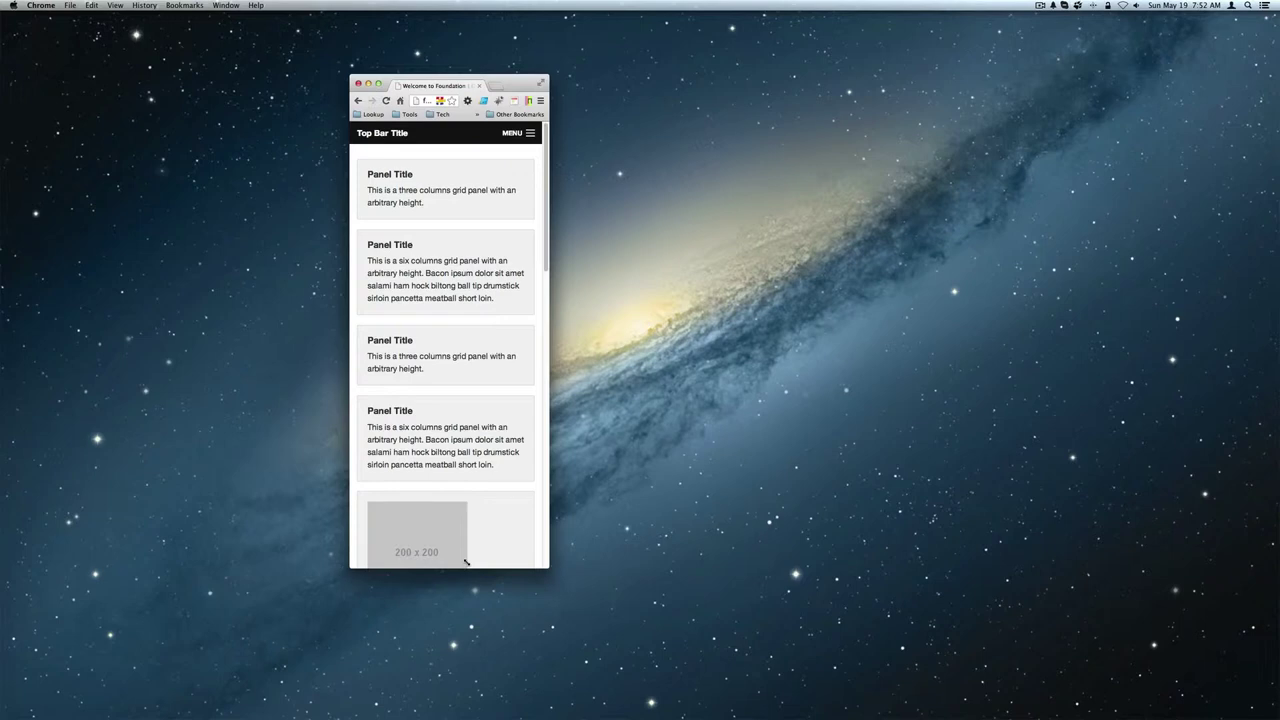
mouse_move(465, 563)
left_mouse_down()
mouse_move(1275, 578)
mouse_move(926, 578)
left_mouse_up()
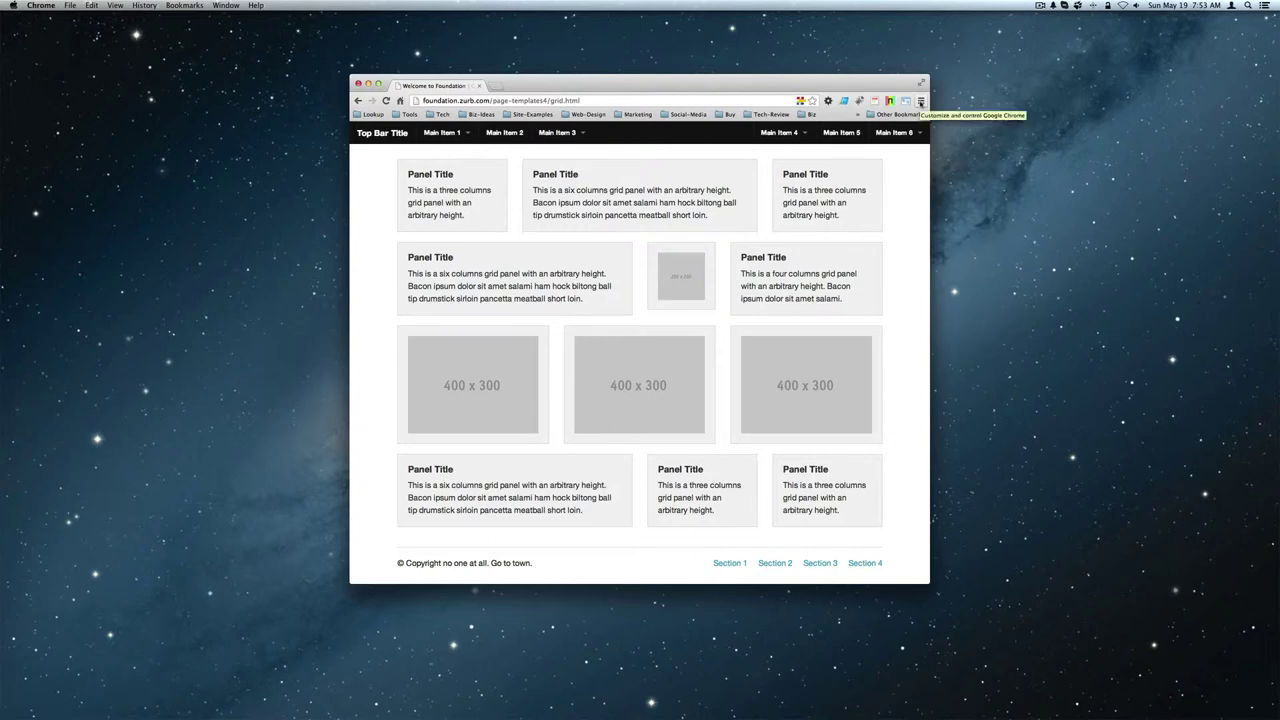
- View the About Google Chrome page, then close its tab
left_click(41, 5)
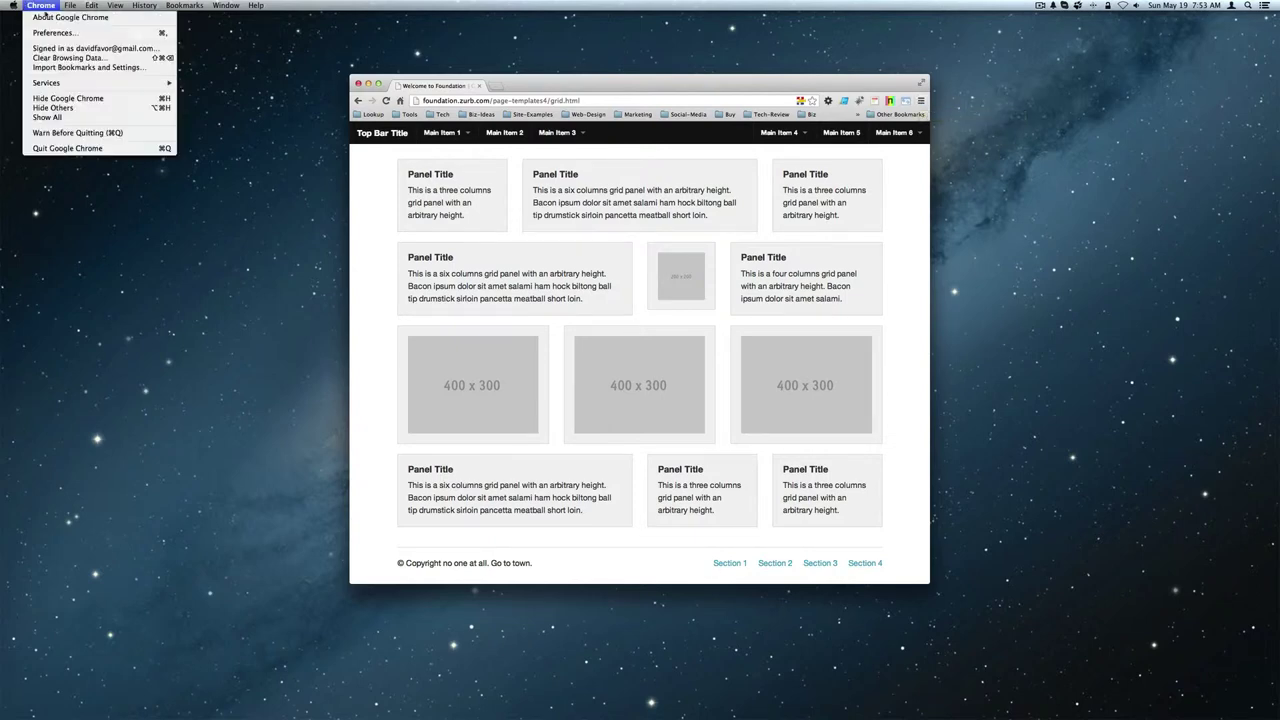
left_click(45, 18)
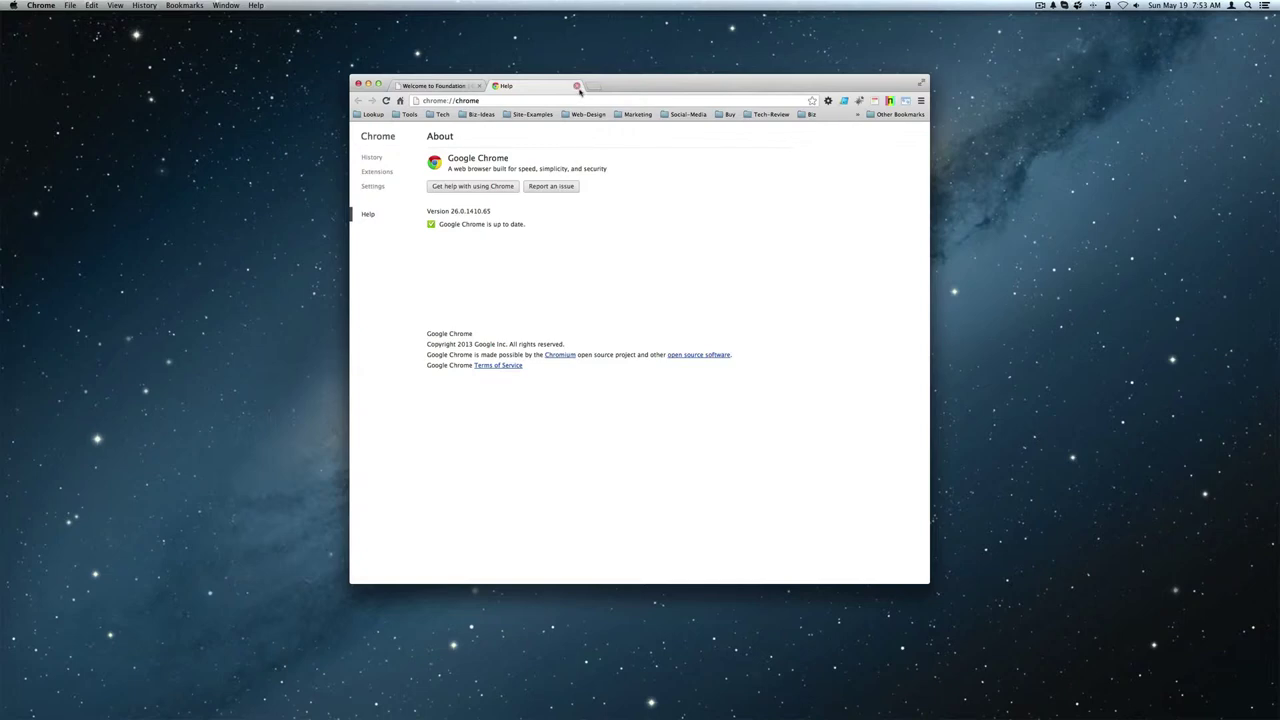
left_click(577, 87)
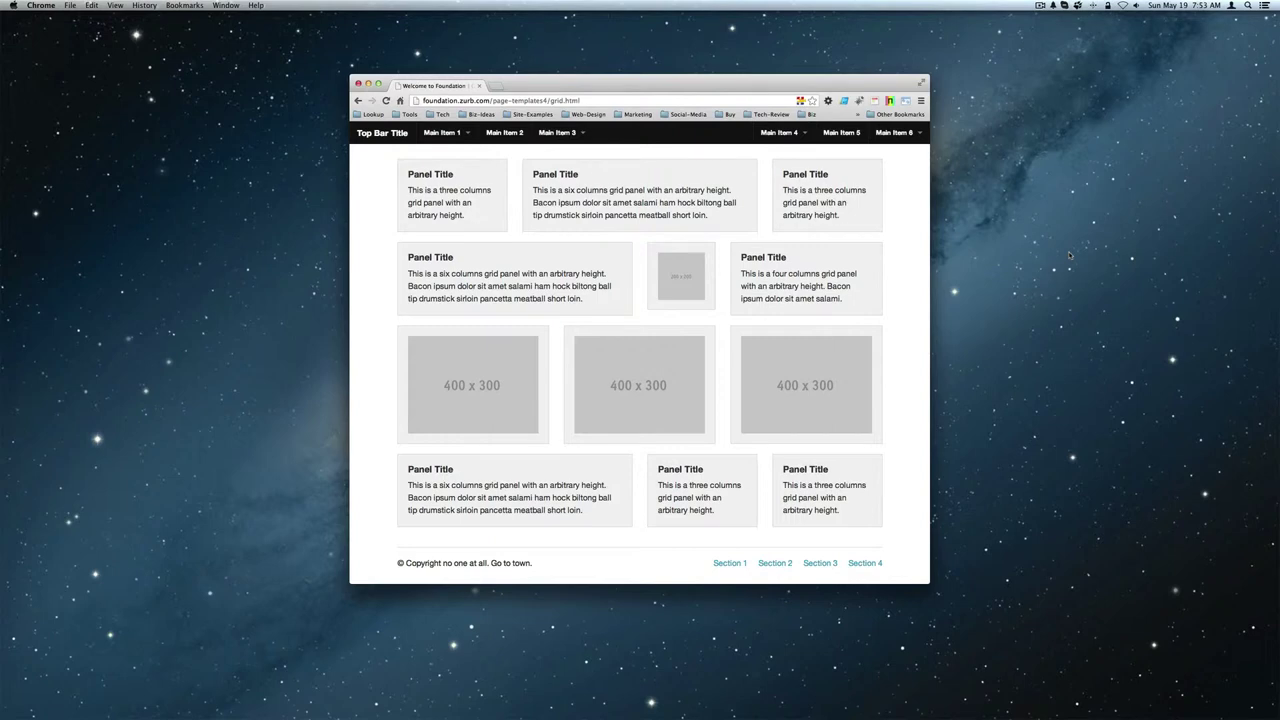
- Open and then close the developer tools on the grid page
key("super+alt+i")
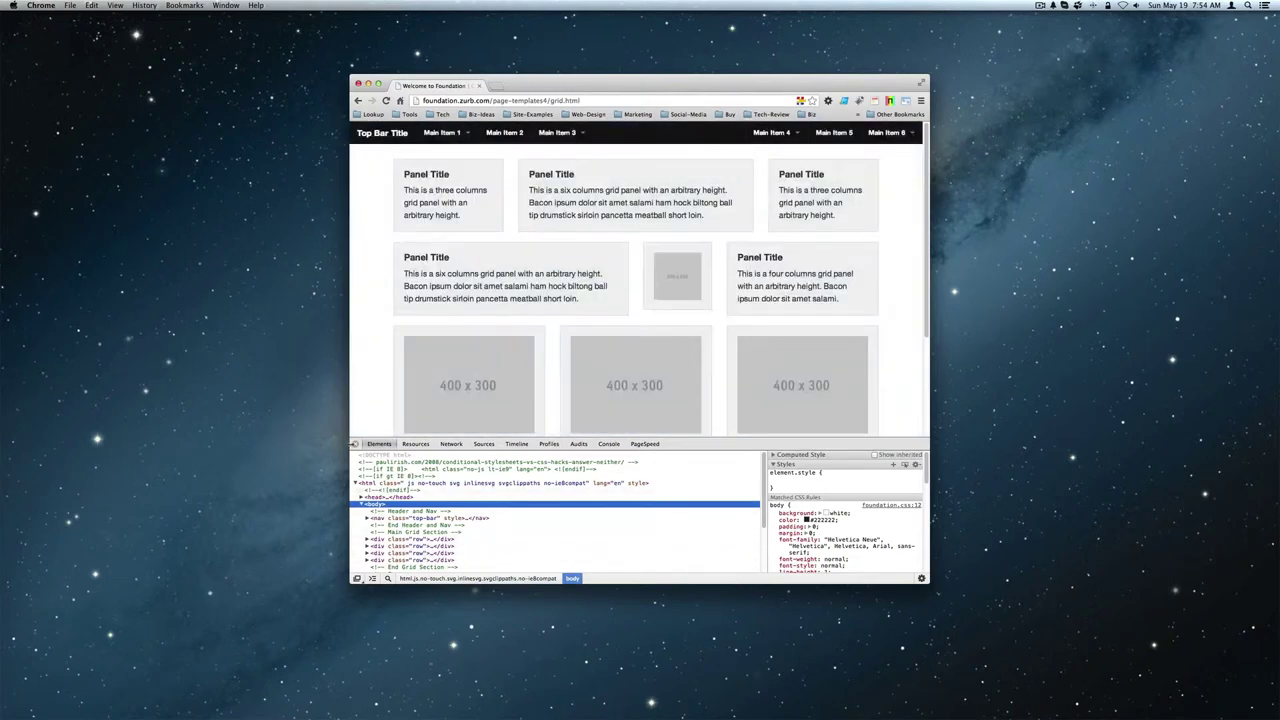
left_click(355, 444)
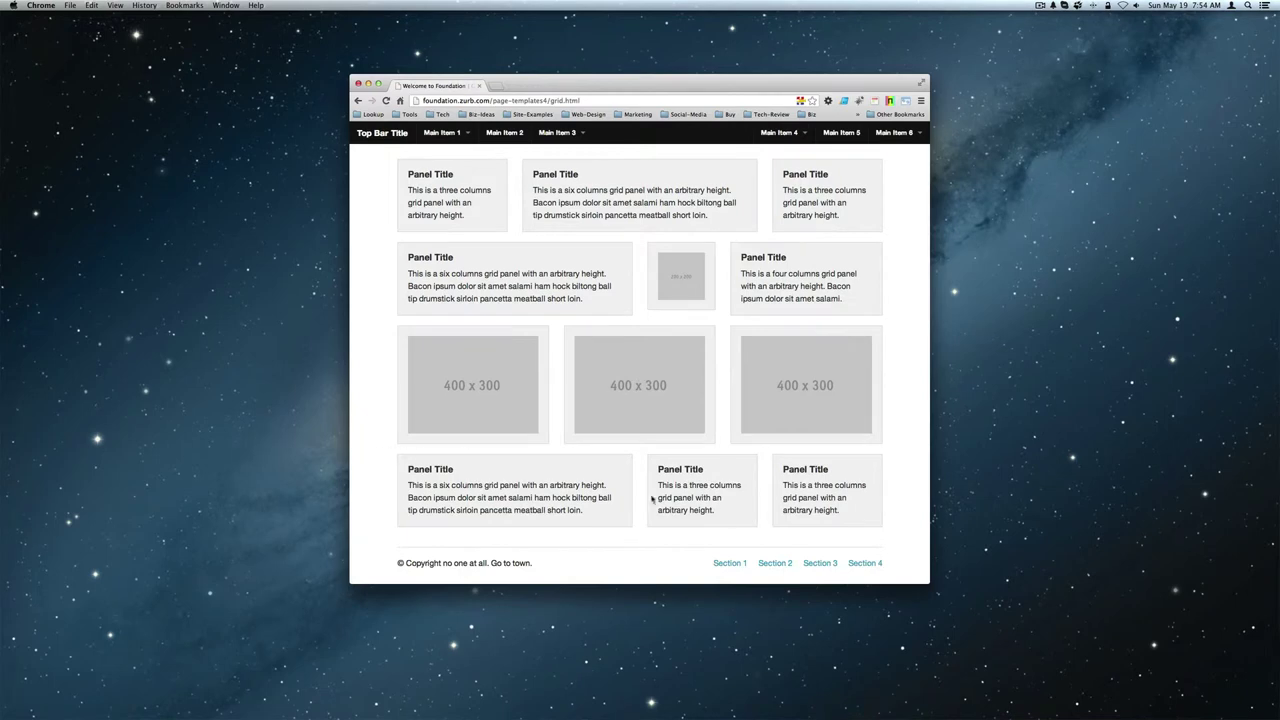
left_click(920, 101)
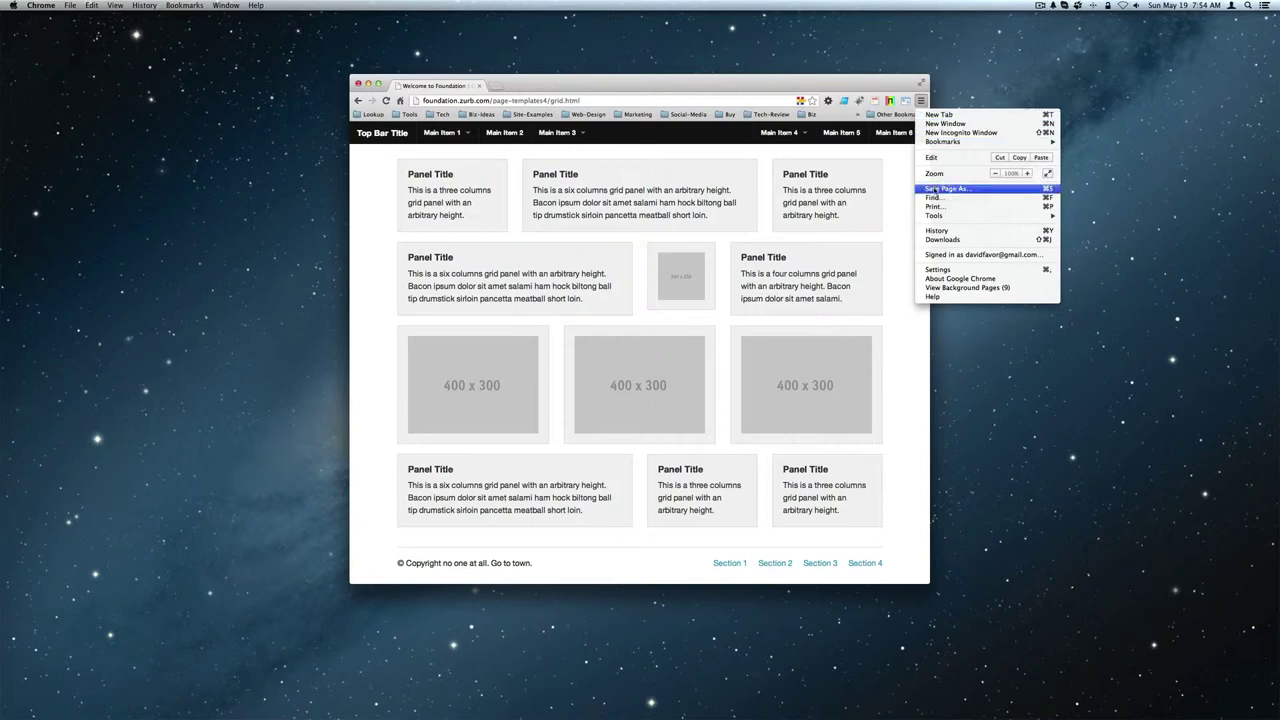
mouse_move(935, 216)
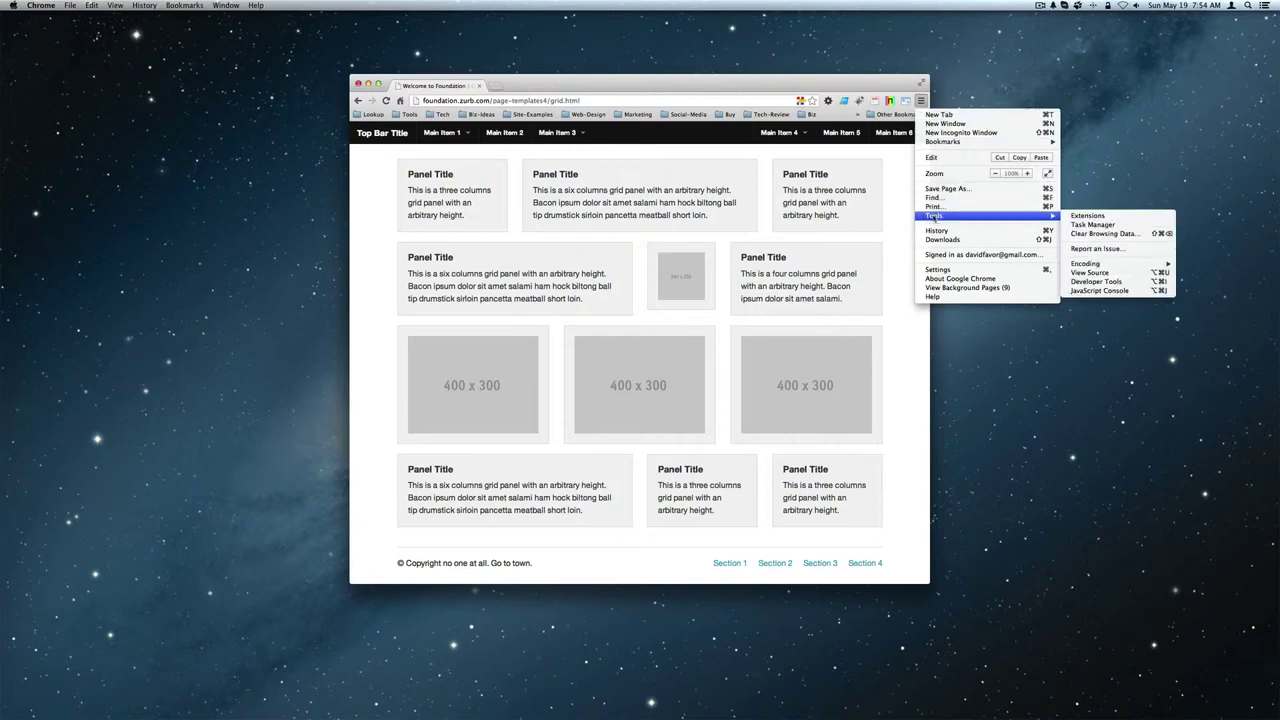
- From the Extensions list, visit the Web Developer extension's website on chrispederick.com
left_click(1088, 215)
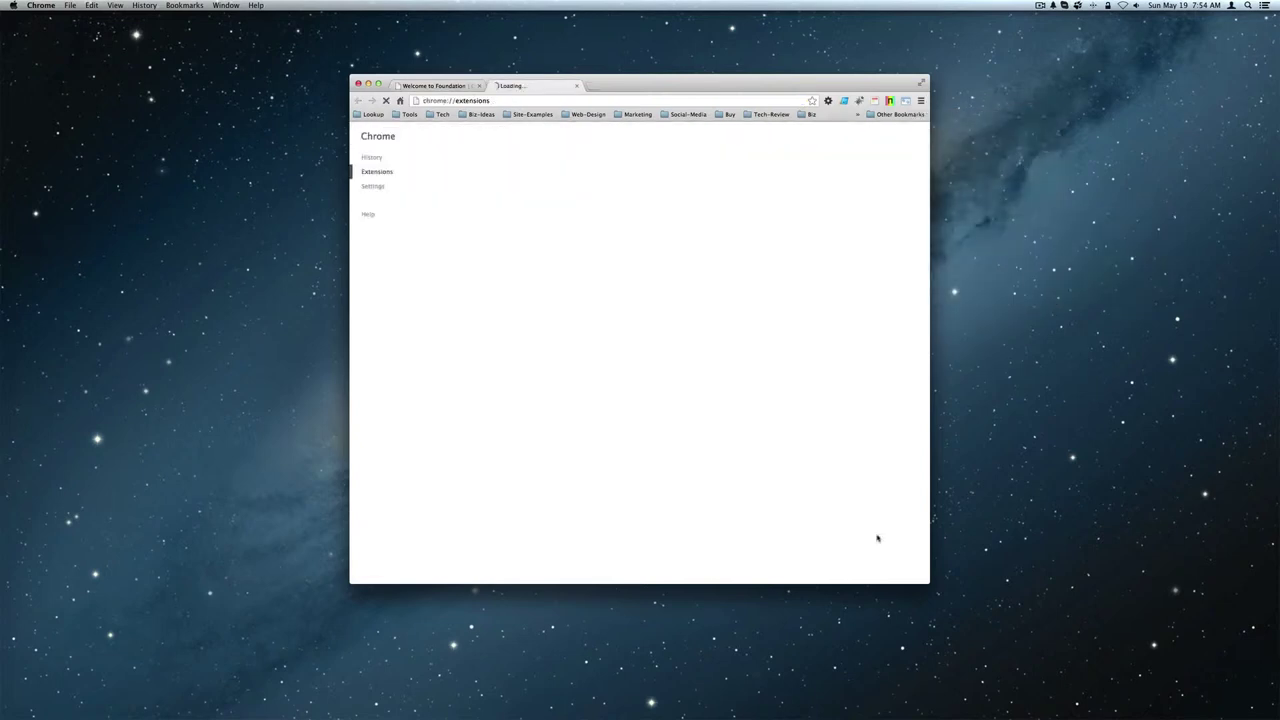
scroll(889, 440, "down", 4)
scroll(872, 447, "down", 4)
scroll(872, 447, "down", 4)
scroll(872, 447, "down", 3)
scroll(872, 447, "down", 4)
scroll(872, 447, "down", 3)
scroll(872, 447, "down", 5)
scroll(872, 447, "down", 5)
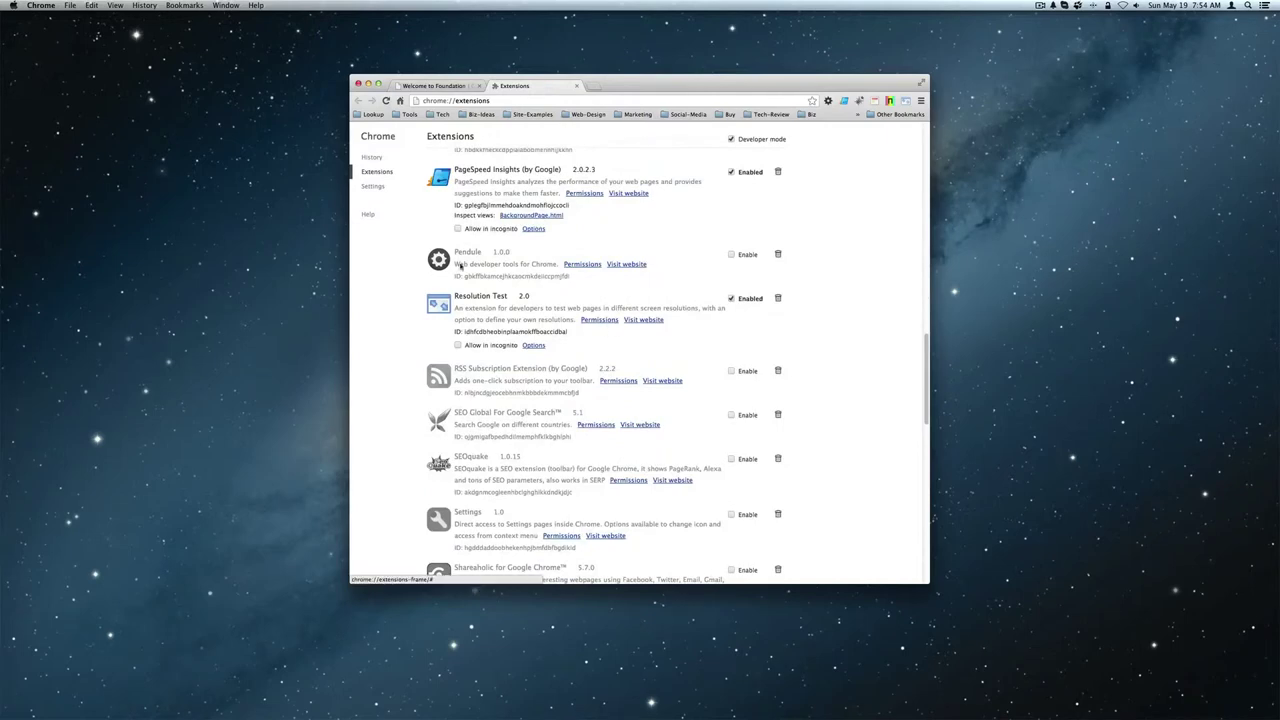
scroll(549, 307, "down", 3)
scroll(549, 307, "down", 5)
scroll(549, 307, "down", 5)
scroll(549, 307, "down", 3)
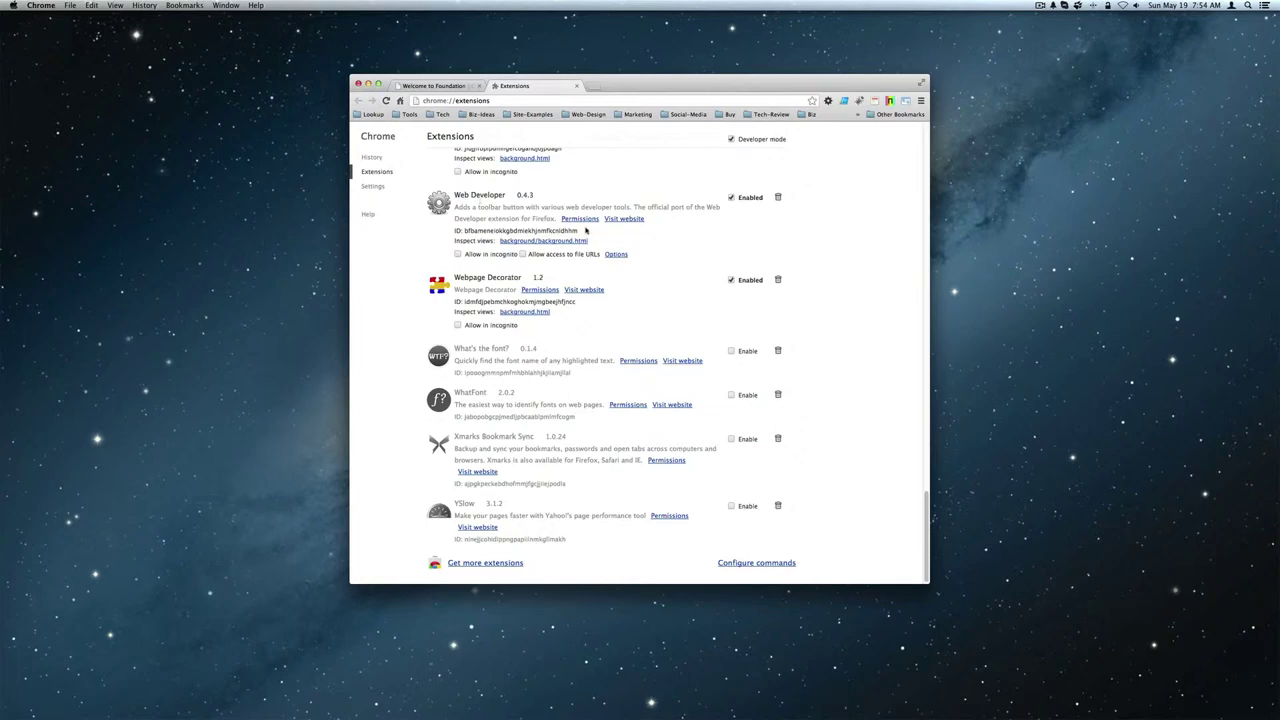
left_click(628, 219)
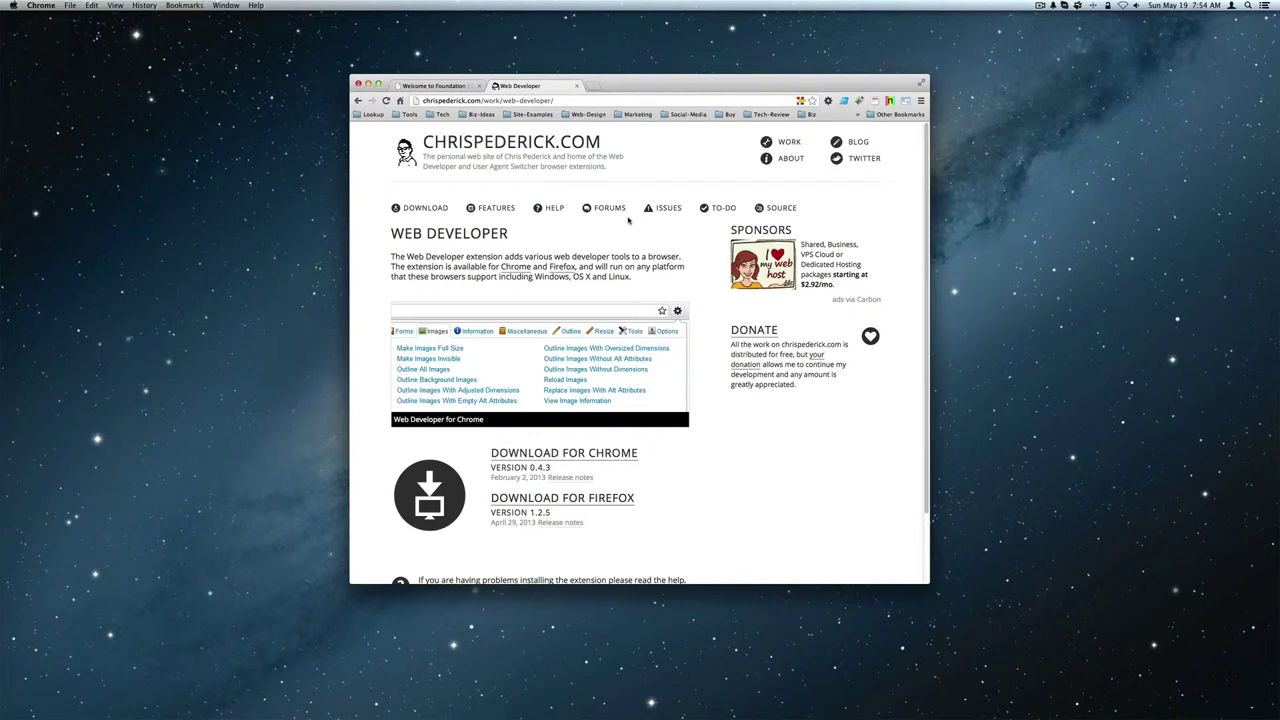
scroll(626, 287, "down", 2)
scroll(626, 287, "down", 2)
scroll(600, 270, "up", 3)
- Browse the Web Developer site's Features, Help and Forums pages
left_click(506, 210)
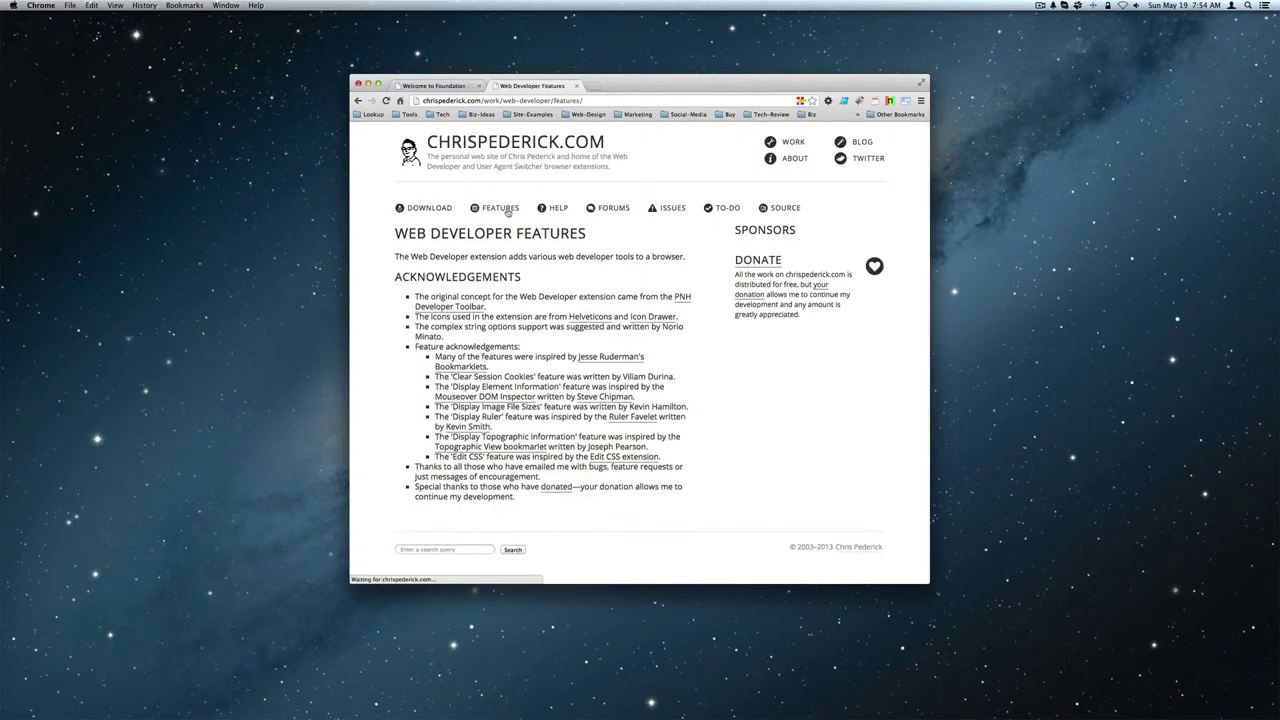
left_click(556, 209)
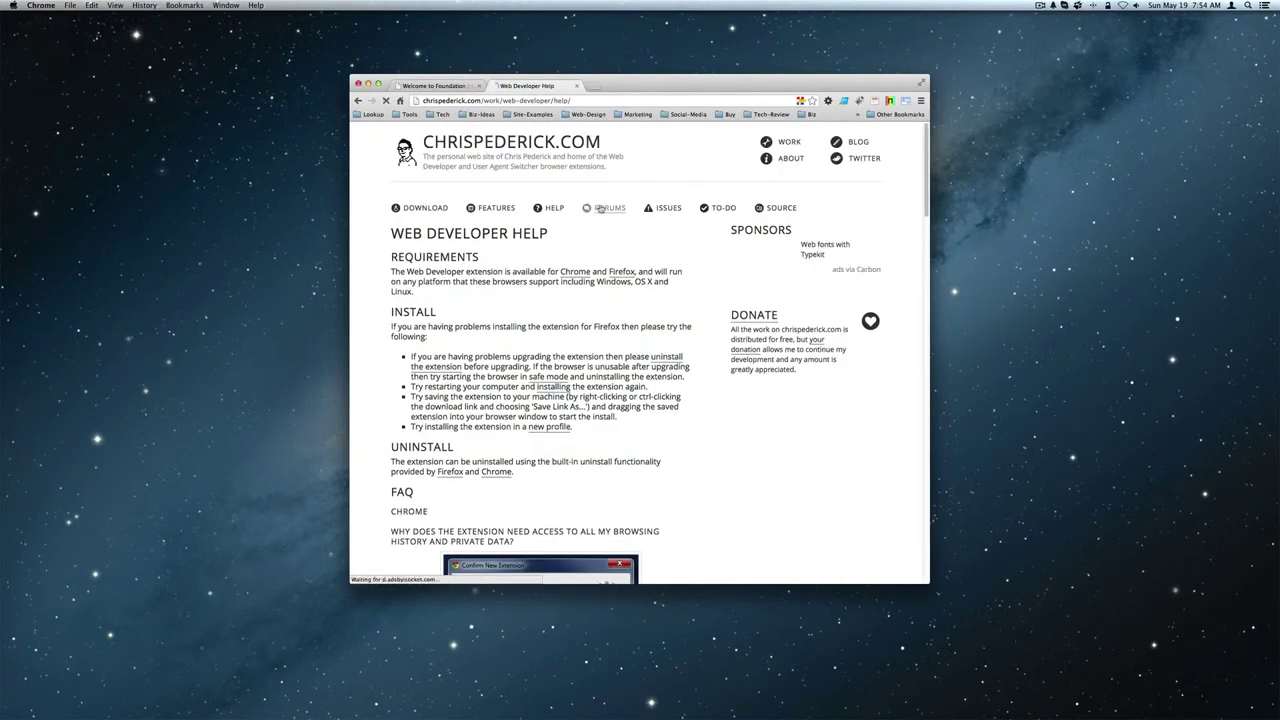
left_click(604, 208)
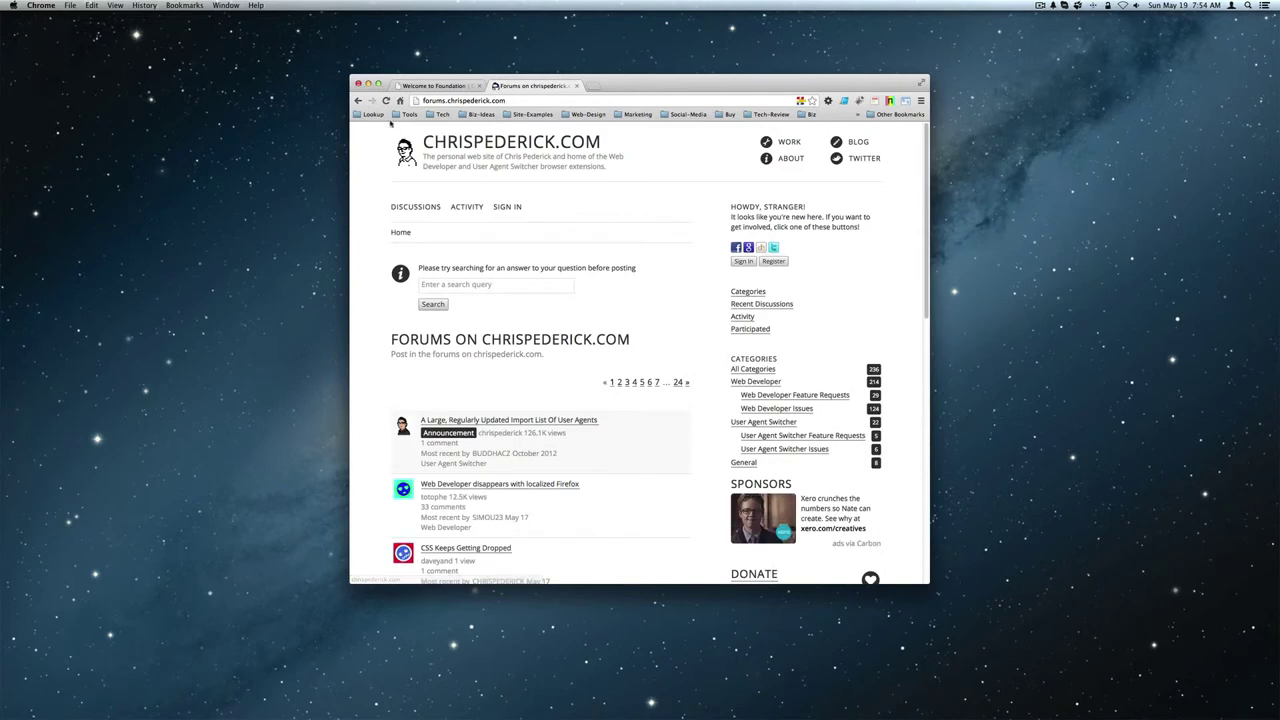
- Go back through Help and Features to the Web Developer home page
left_click(358, 101)
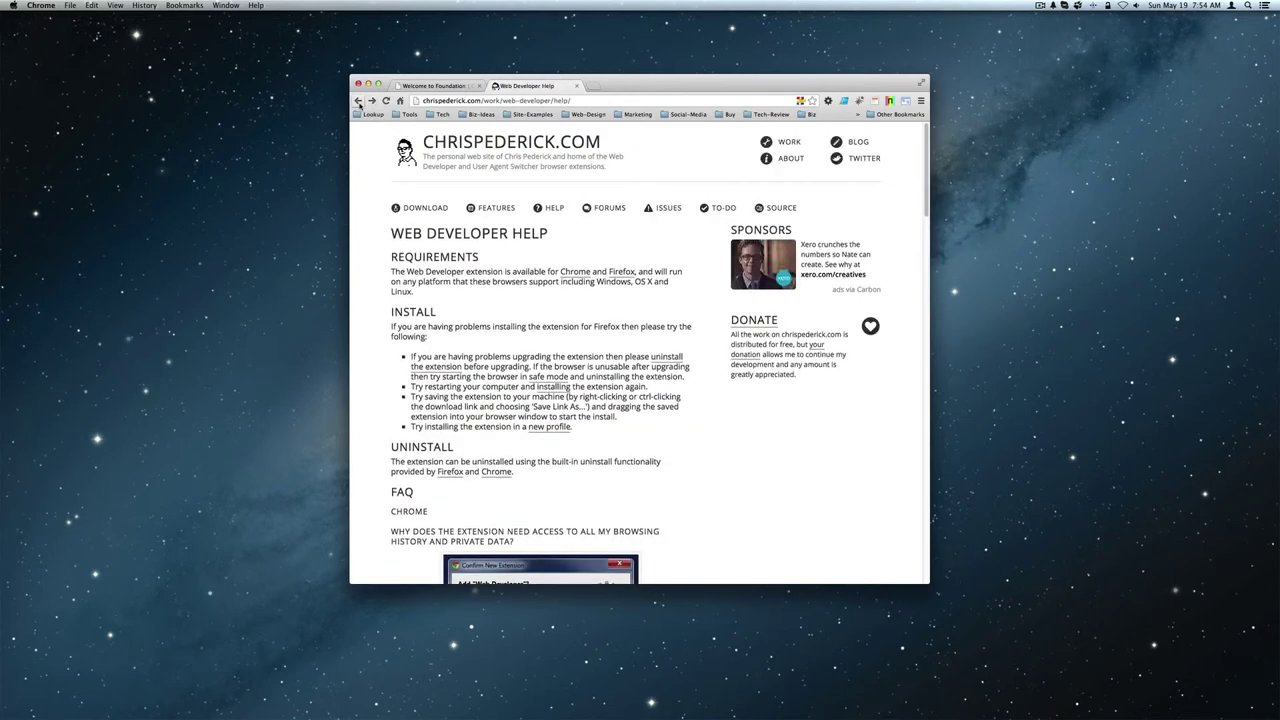
left_click(358, 101)
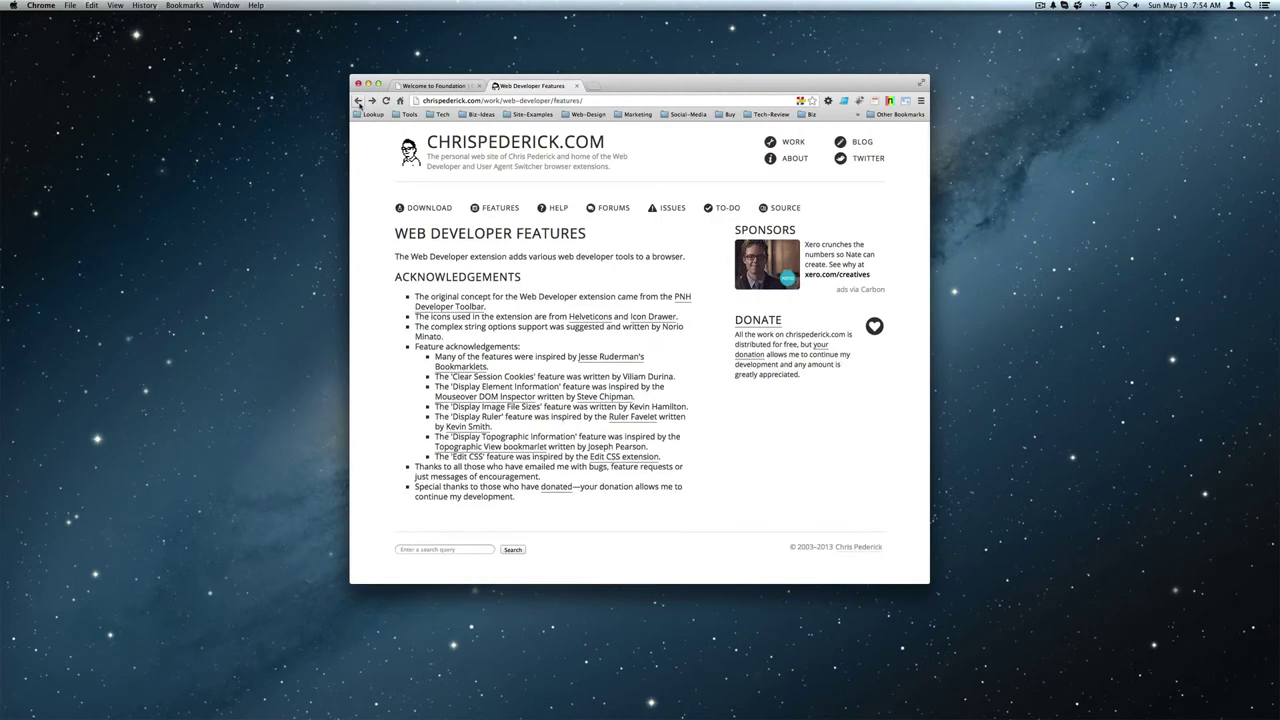
left_click(358, 101)
- Toggle Web Developer off and on, close the Extensions tab, and make the window taller
left_click(358, 101)
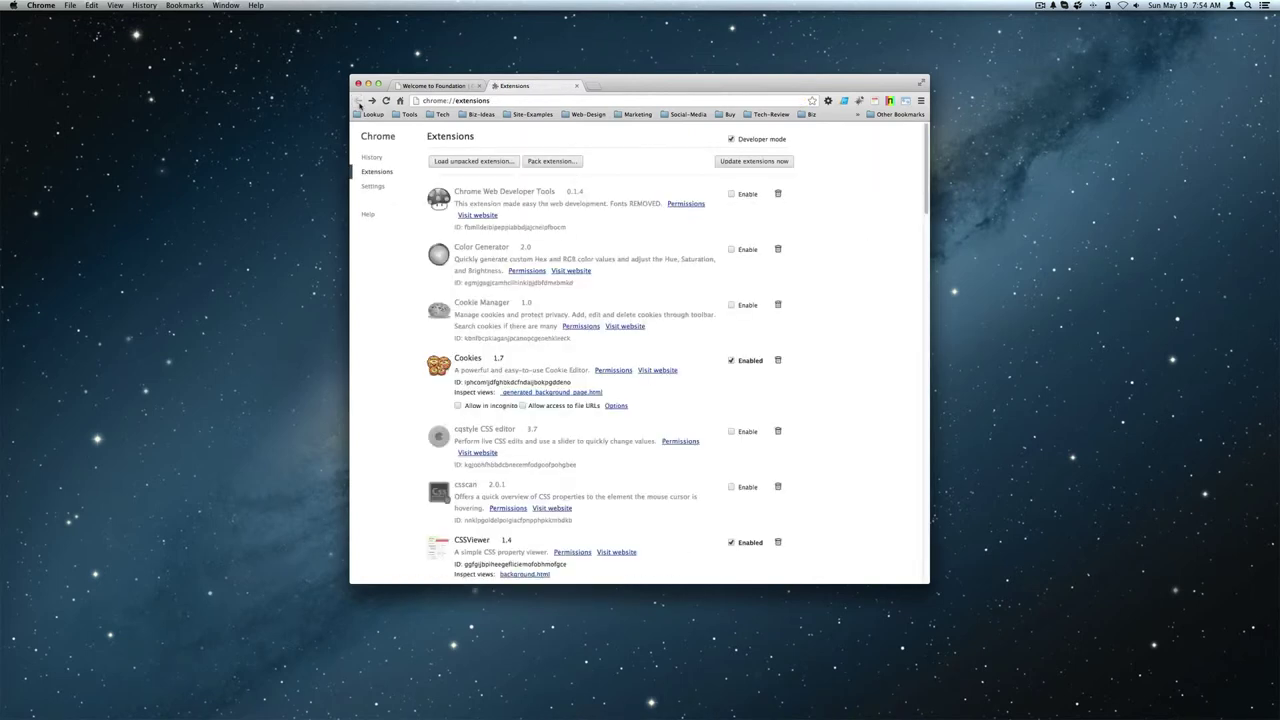
scroll(470, 289, "down", 5)
scroll(470, 289, "down", 3)
scroll(470, 289, "down", 3)
scroll(468, 288, "down", 5)
scroll(468, 288, "down", 3)
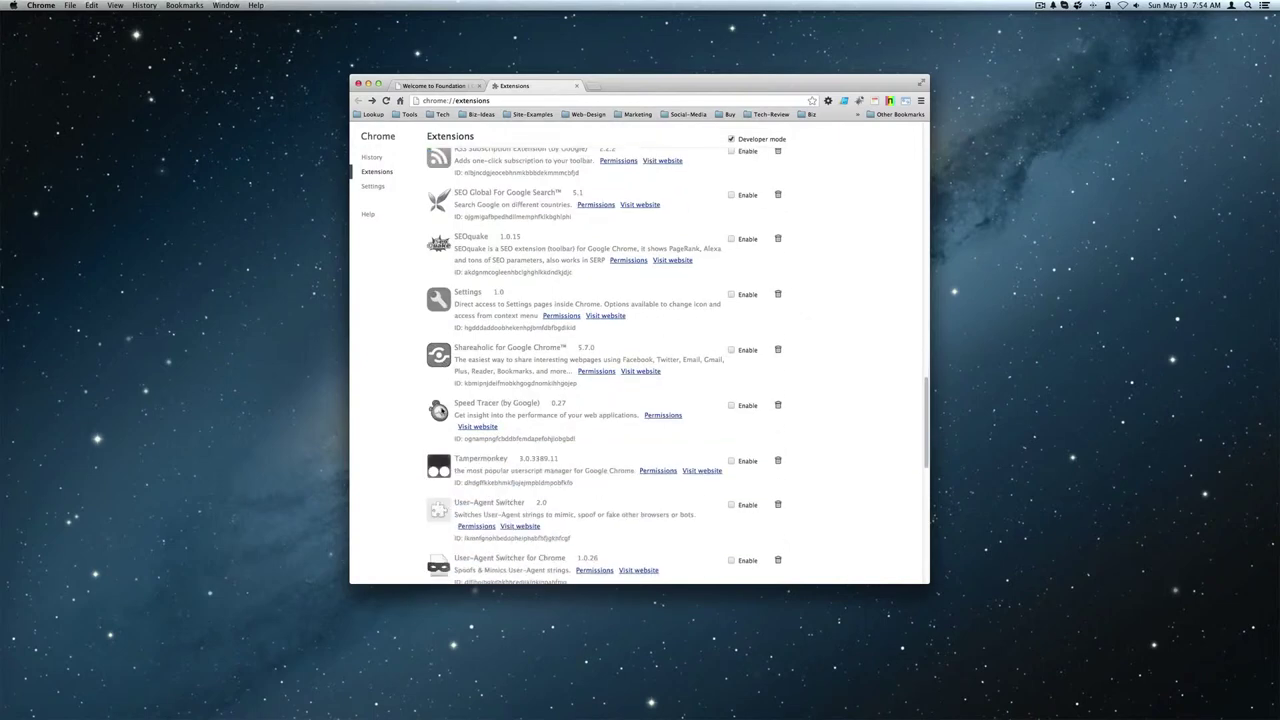
scroll(468, 288, "down", 3)
scroll(441, 411, "down", 5)
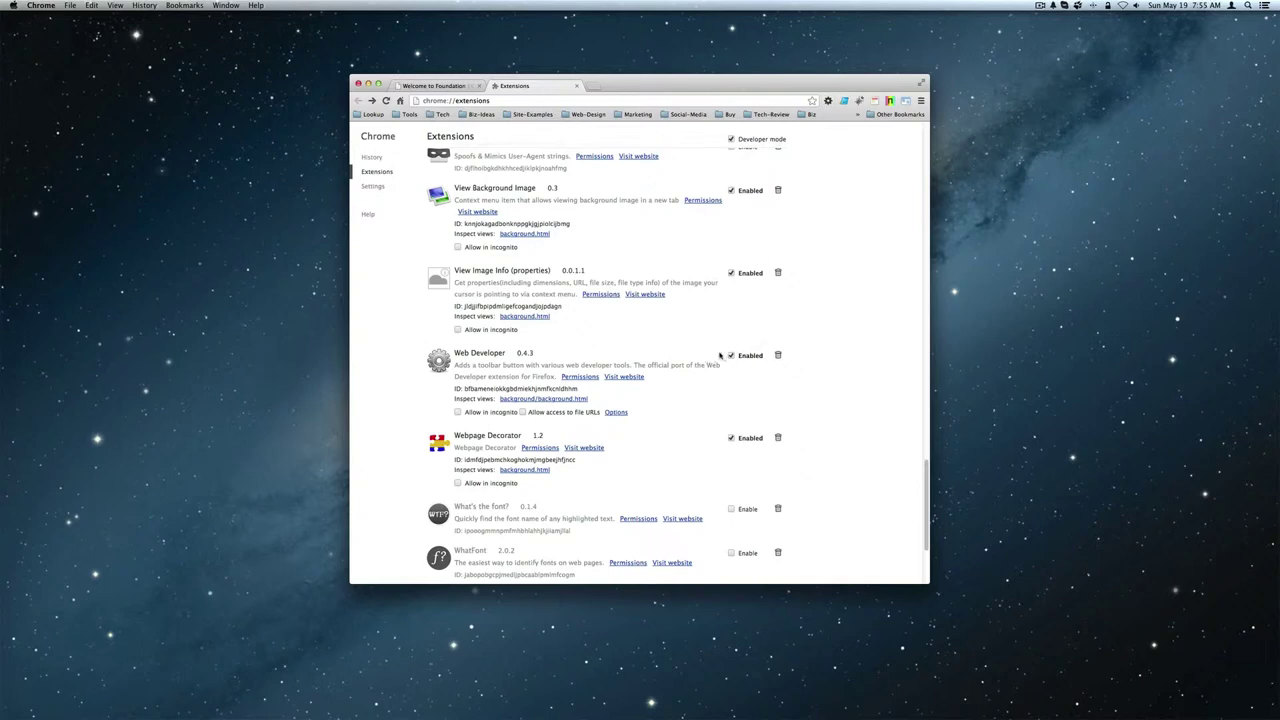
left_click(731, 356)
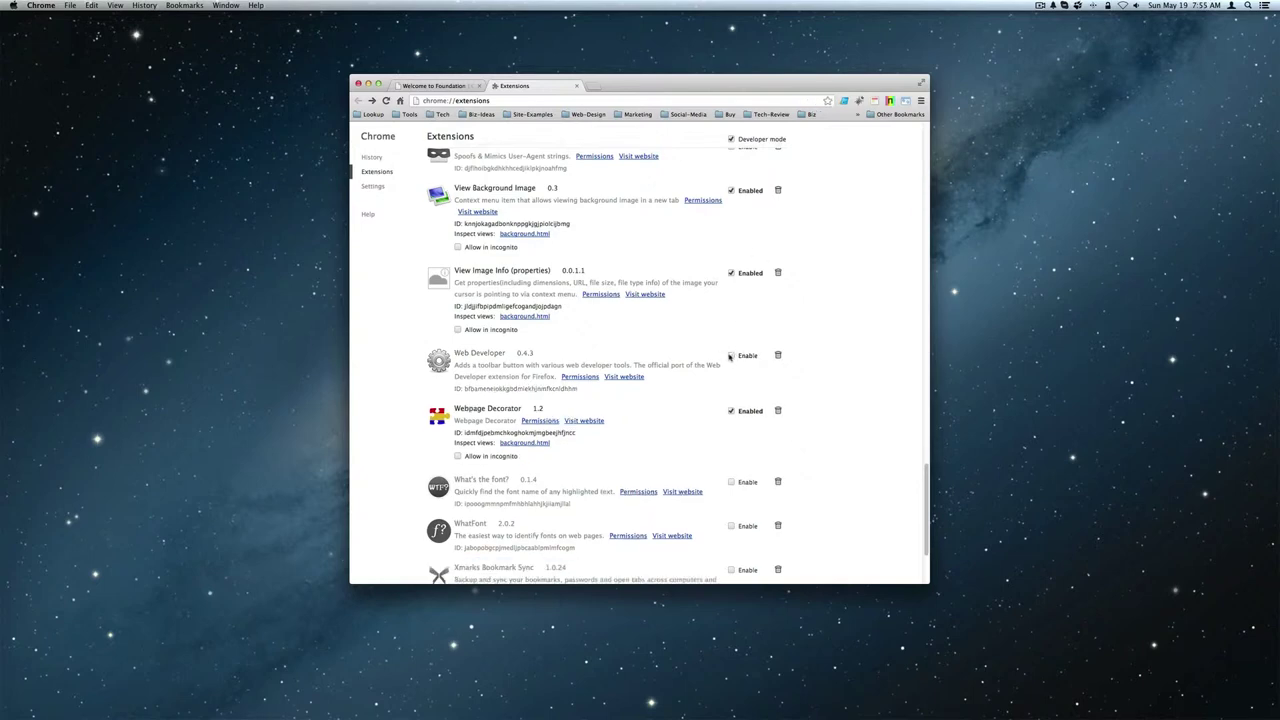
left_click(730, 356)
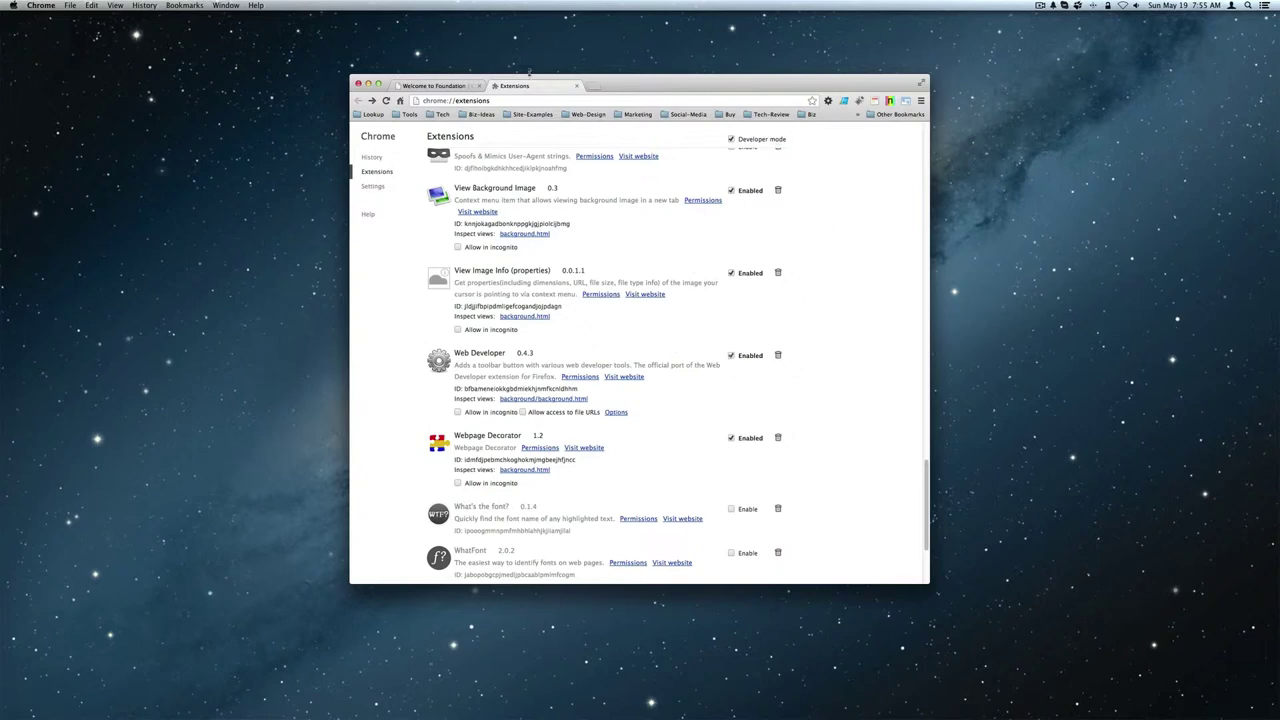
left_click(577, 86)
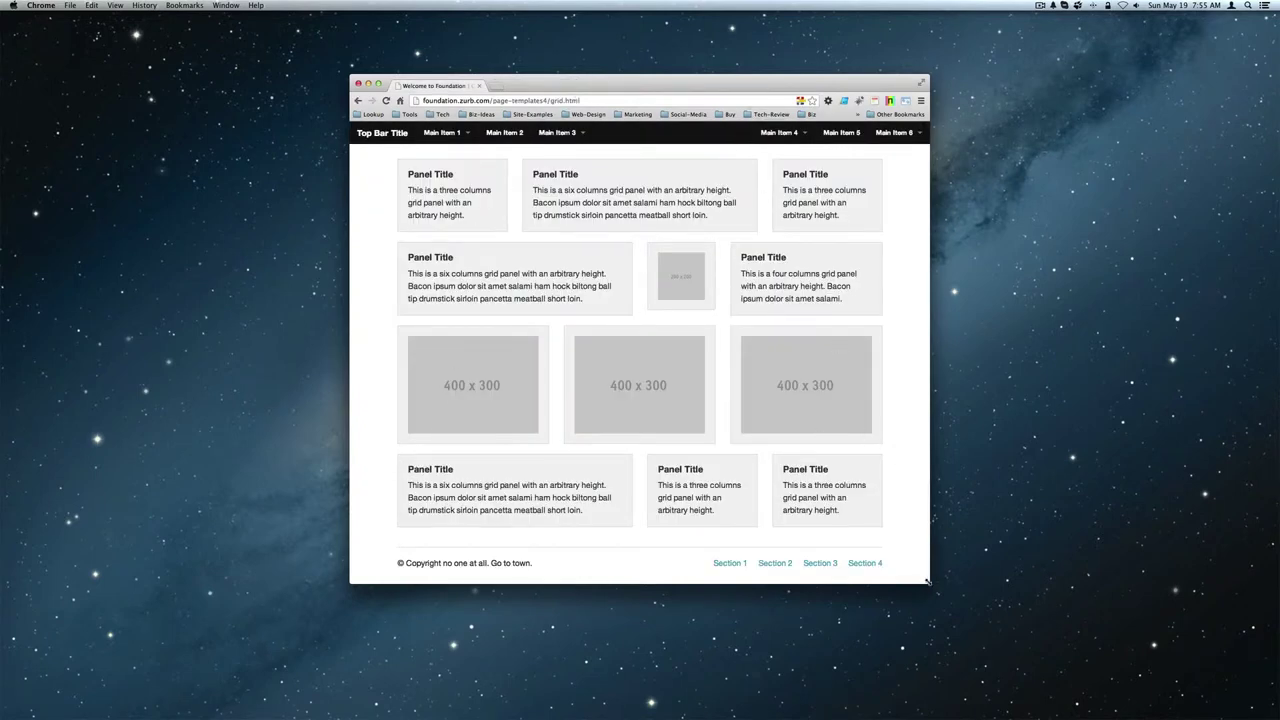
mouse_move(929, 582)
left_mouse_down()
mouse_move(385, 668)
mouse_move(912, 623)
left_mouse_up()
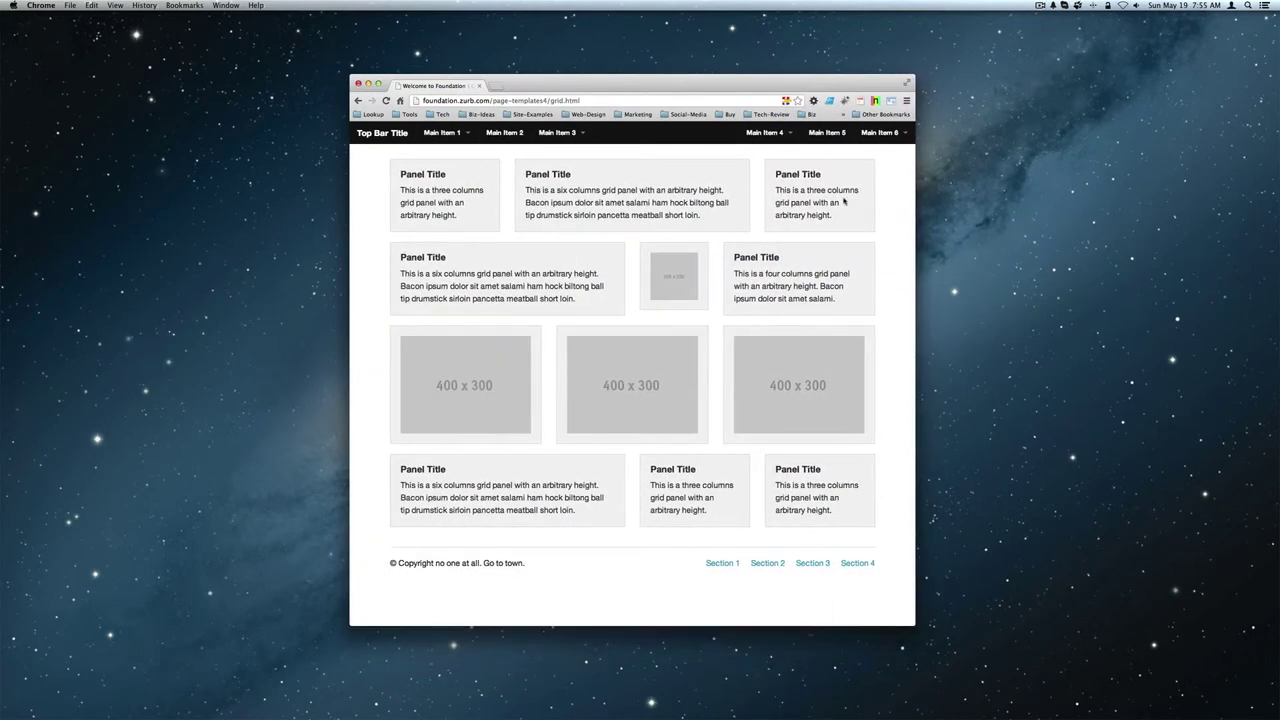
- In the Web Developer toolbar menu, view the Outline options, then the Resize options
left_click(812, 101)
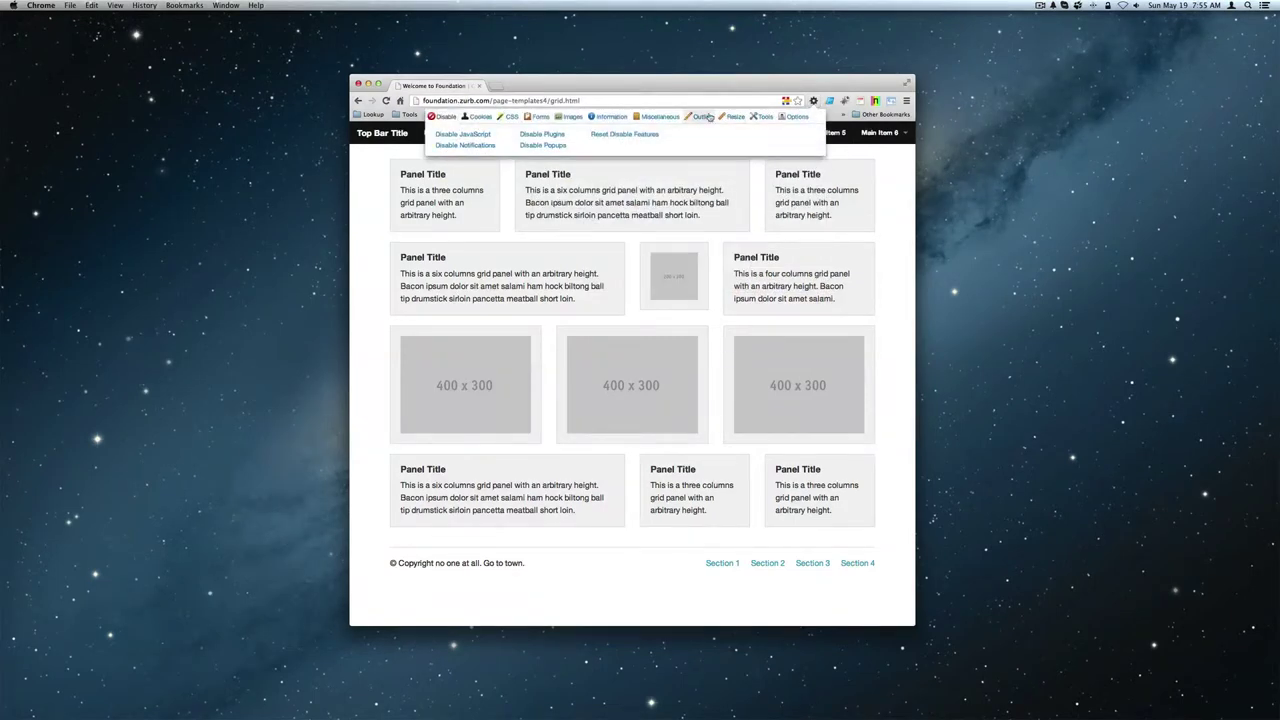
left_click(700, 117)
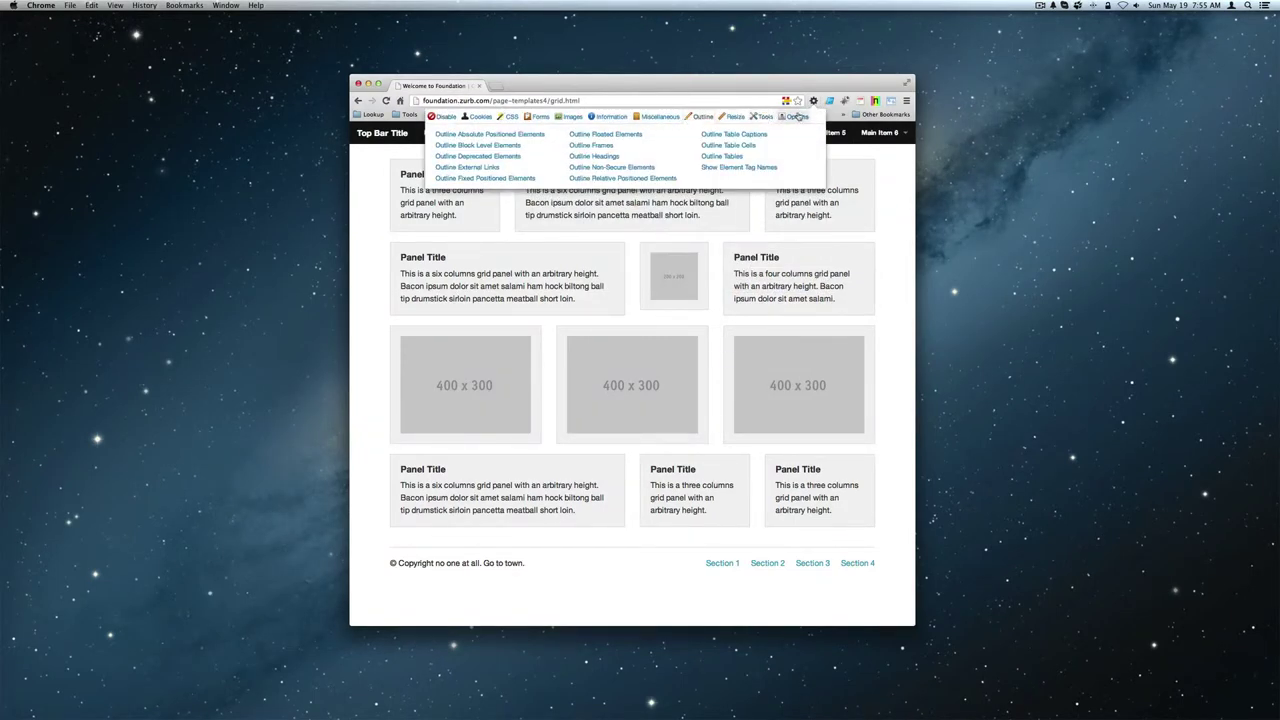
left_click(734, 117)
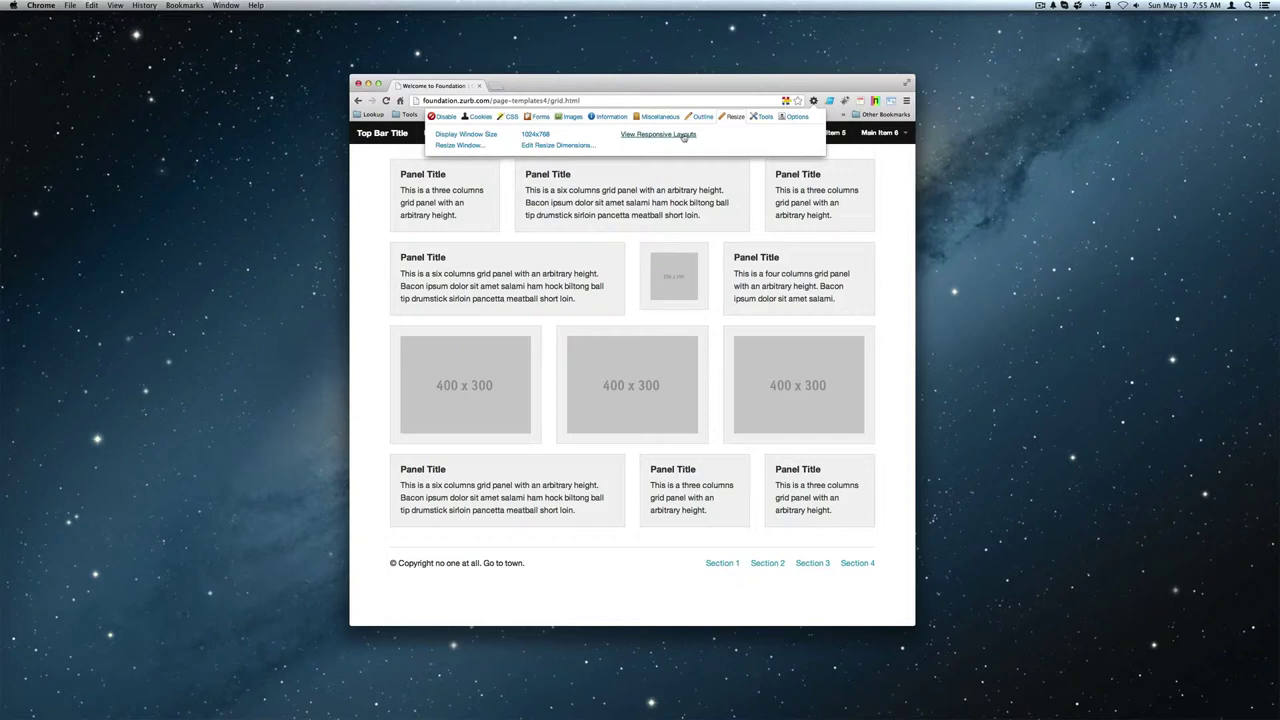
- Choose View Responsive Layouts to preview the grid page at mobile and tablet sizes
left_click(684, 135)
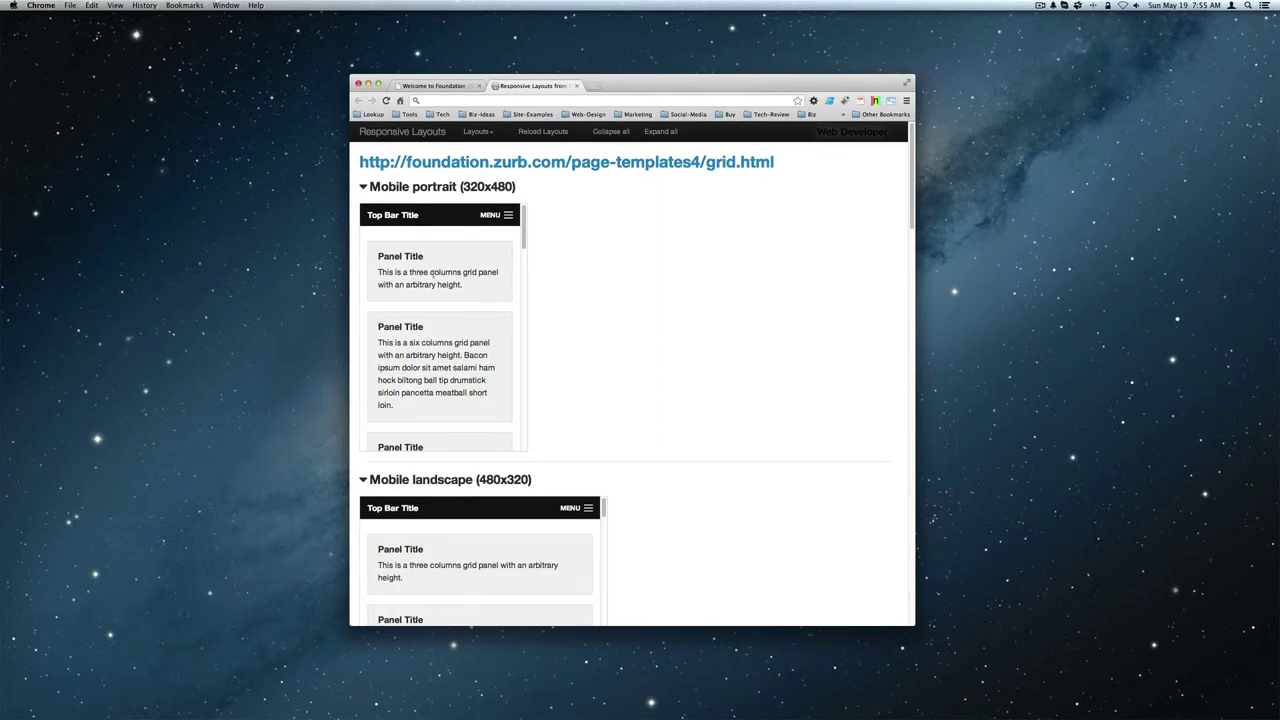
scroll(434, 265, "down", 3)
scroll(660, 509, "down", 5)
scroll(490, 245, "up", 2)
scroll(474, 262, "up", 1)
scroll(474, 262, "up", 2)
scroll(474, 261, "down", 1)
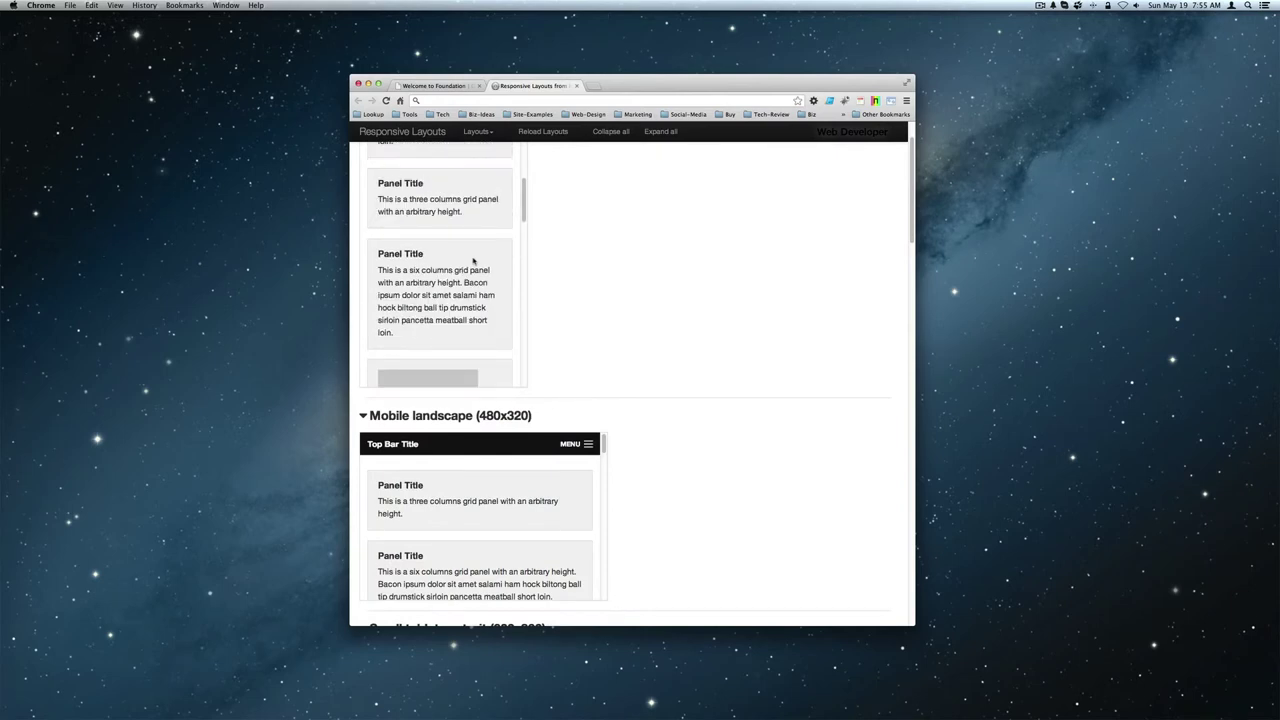
scroll(474, 261, "down", 1)
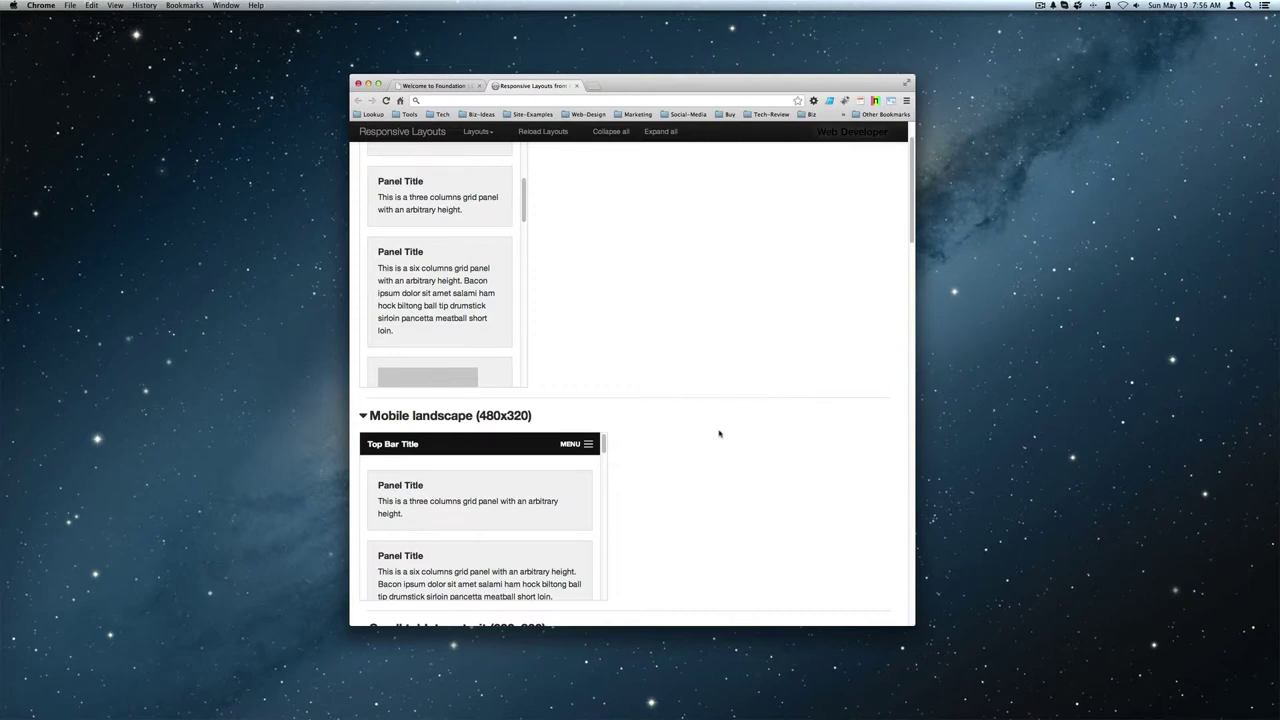
scroll(719, 433, "down", 2)
scroll(719, 433, "down", 3)
scroll(719, 433, "down", 3)
scroll(719, 433, "down", 4)
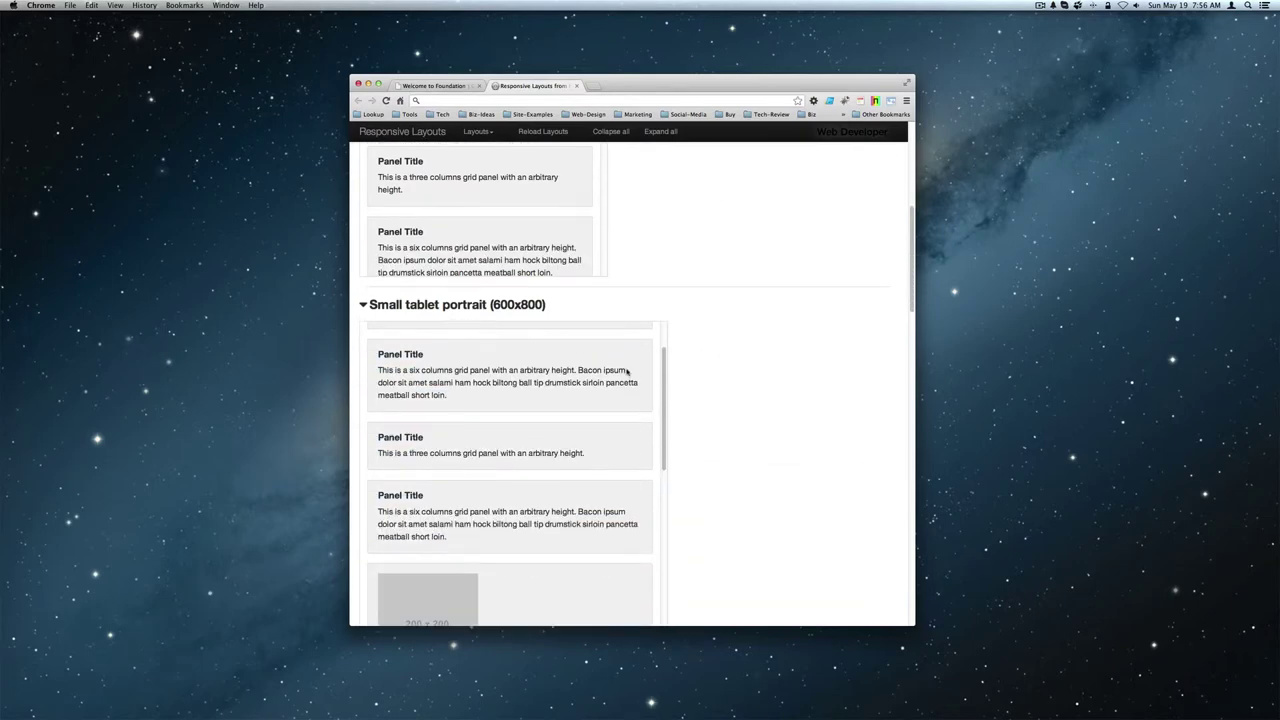
scroll(627, 371, "down", 3)
scroll(726, 417, "down", 5)
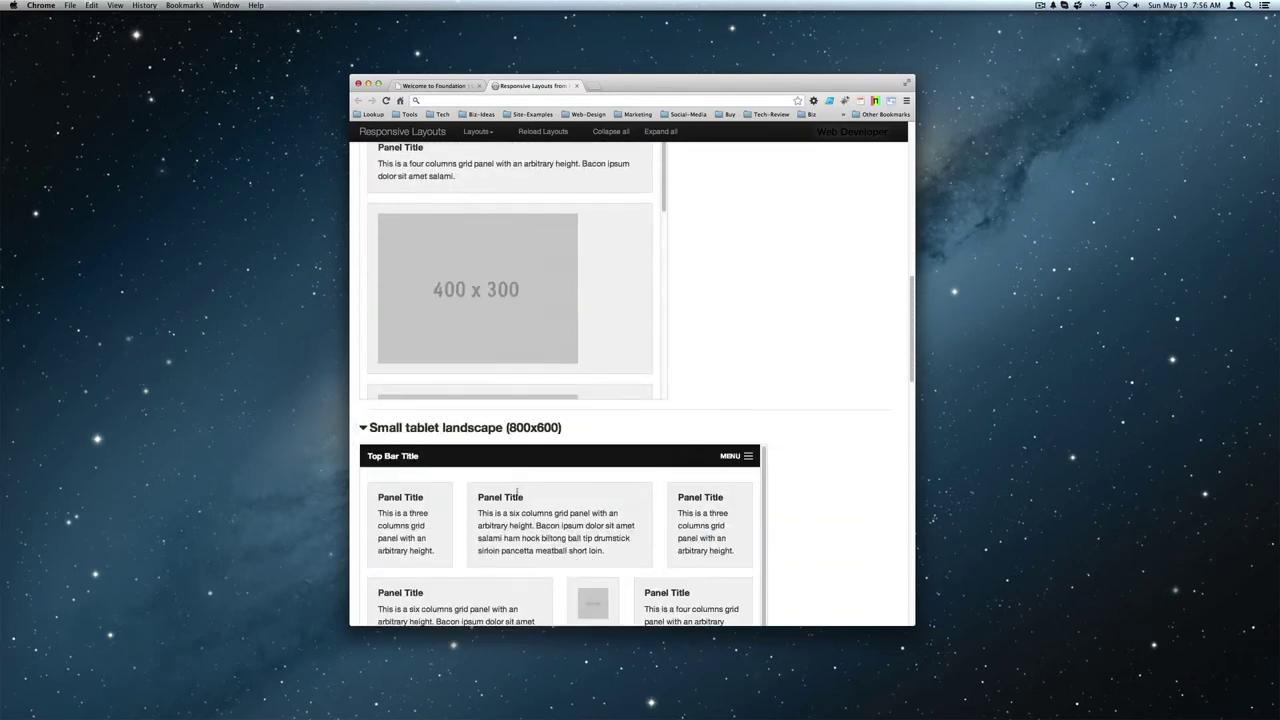
scroll(563, 483, "down", 2)
scroll(563, 483, "down", 3)
scroll(704, 487, "down", 5)
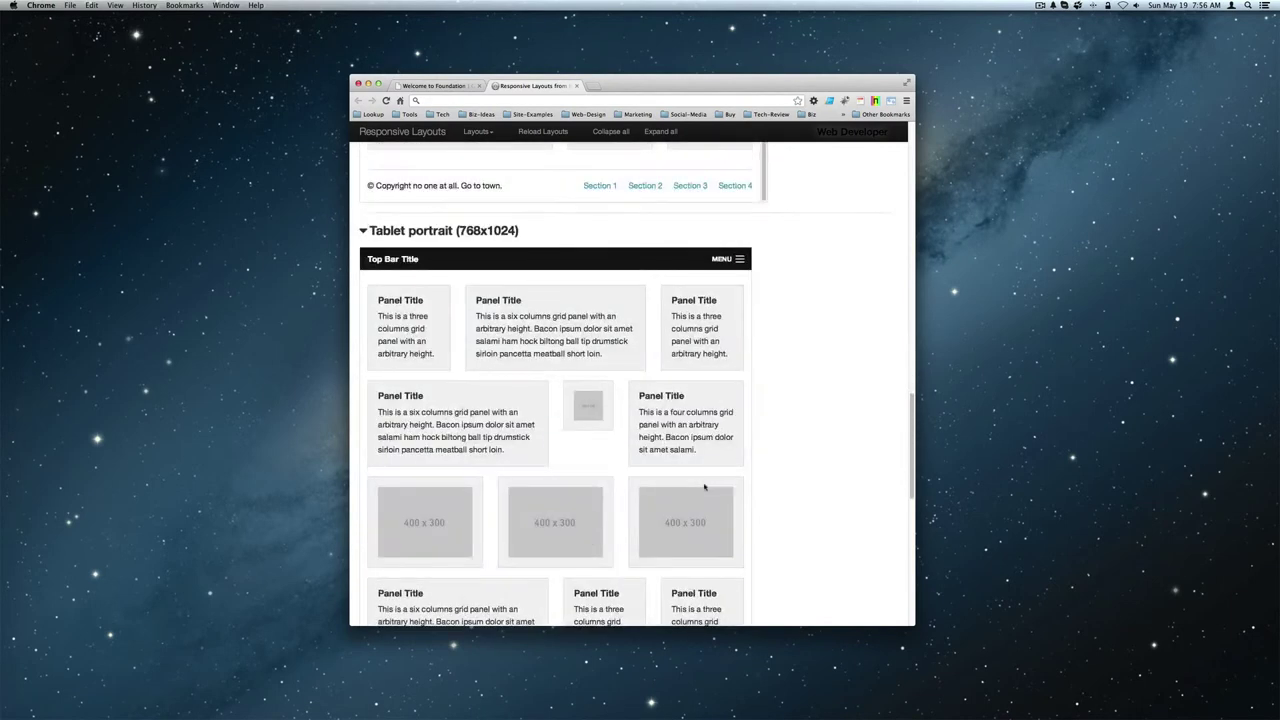
scroll(704, 487, "up", 5)
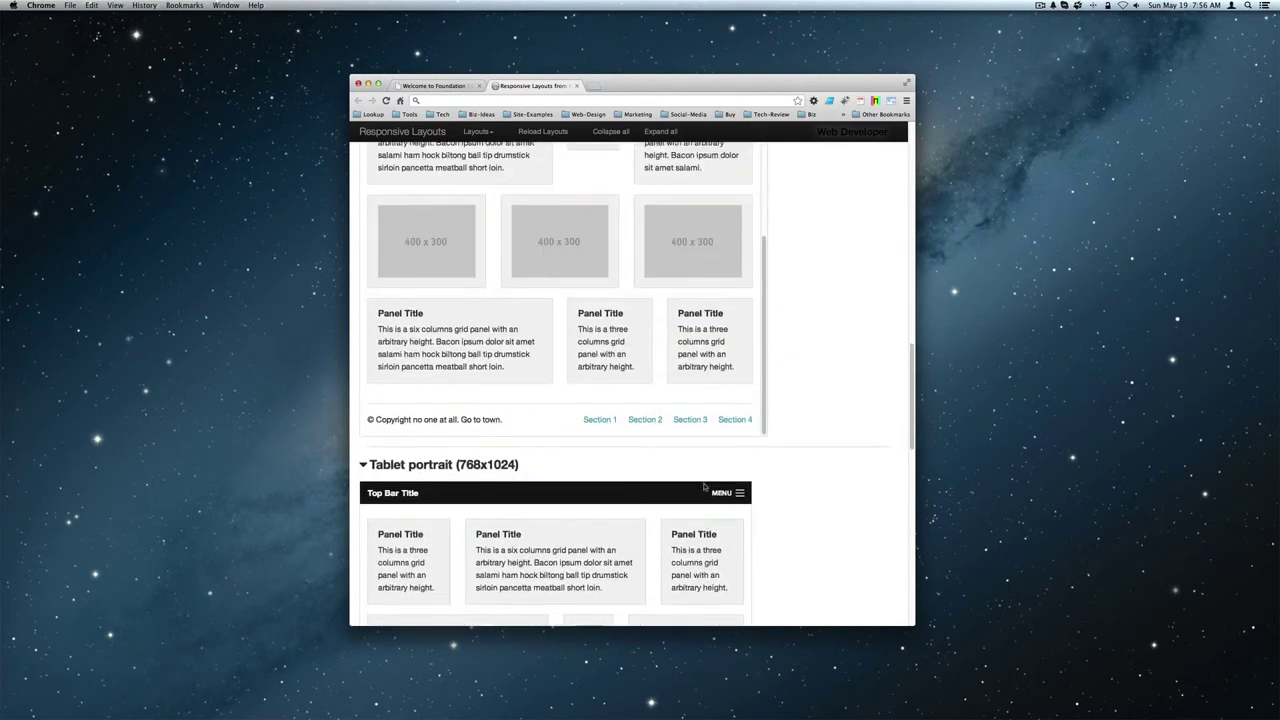
scroll(704, 487, "down", 2)
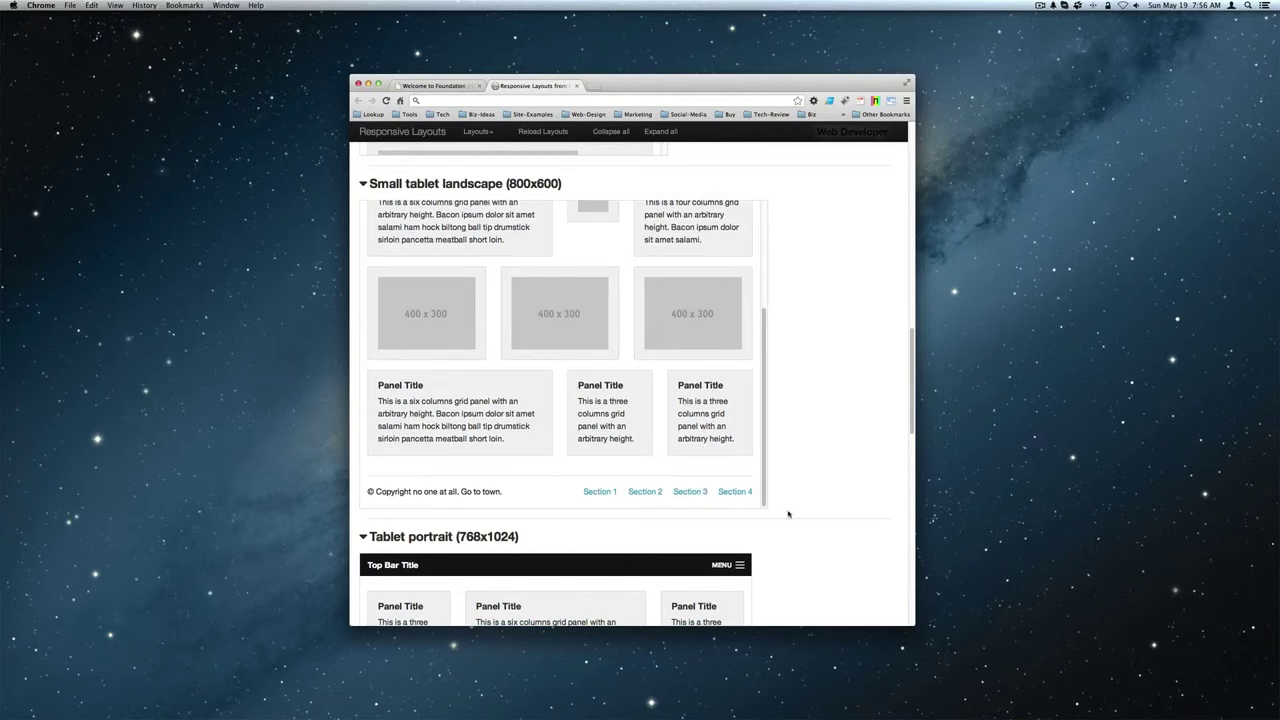
scroll(797, 517, "down", 2)
scroll(797, 517, "down", 2)
scroll(651, 493, "down", 2)
scroll(651, 493, "down", 1)
scroll(651, 493, "down", 3)
scroll(651, 494, "down", 1)
scroll(651, 493, "down", 2)
scroll(651, 493, "down", 2)
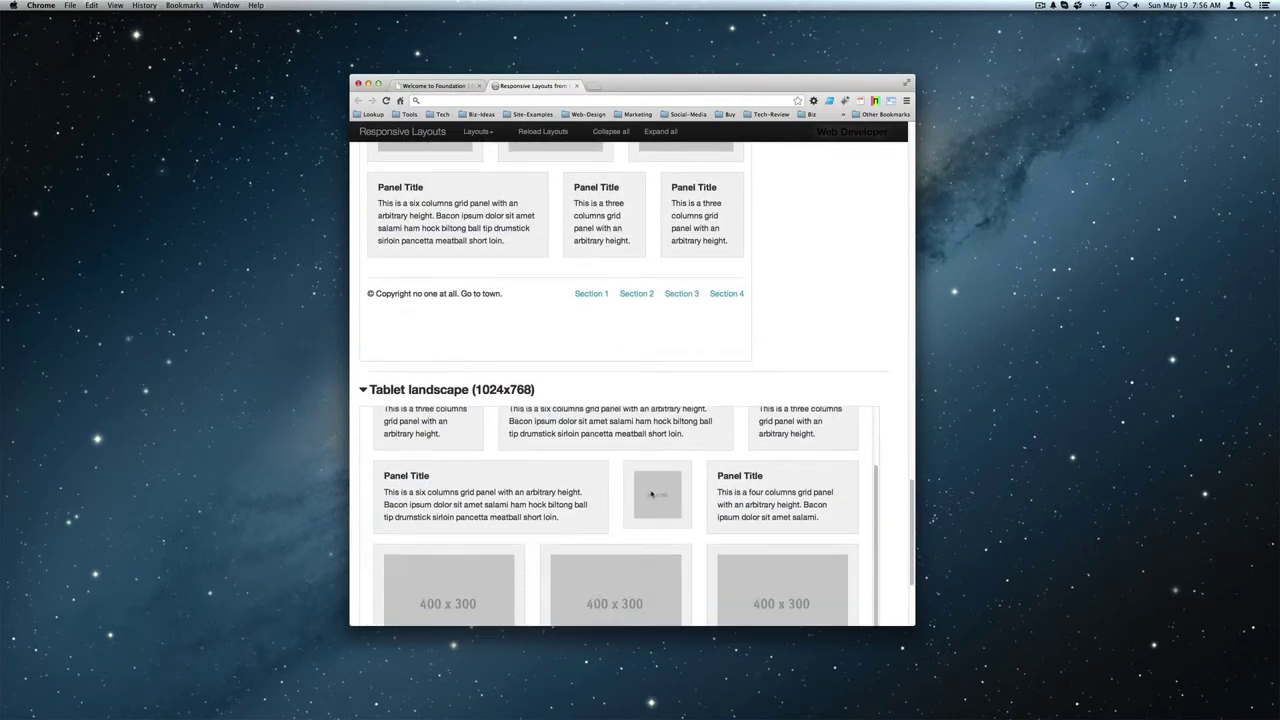
scroll(651, 493, "down", 1)
scroll(766, 502, "down", 3)
scroll(766, 502, "up", 15)
scroll(766, 502, "up", 10)
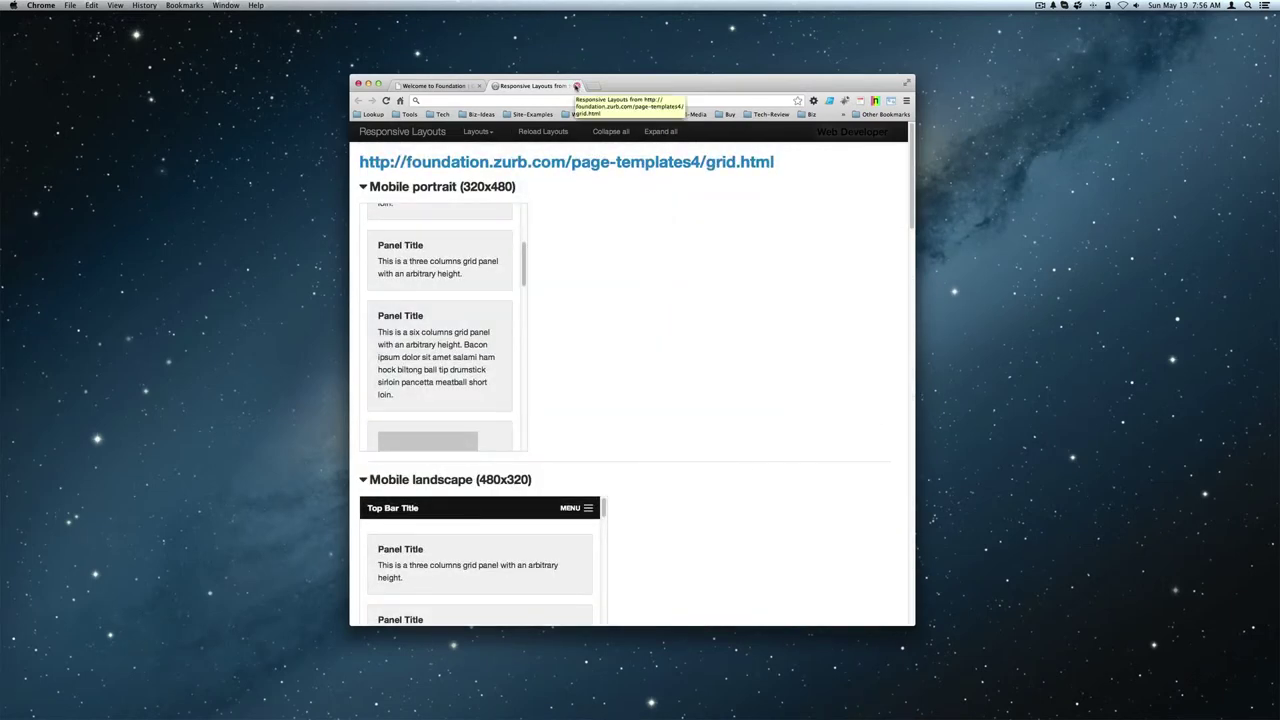
- Close the responsive preview and open Web Developer's Edit Resize Dimensions settings
left_click(576, 86)
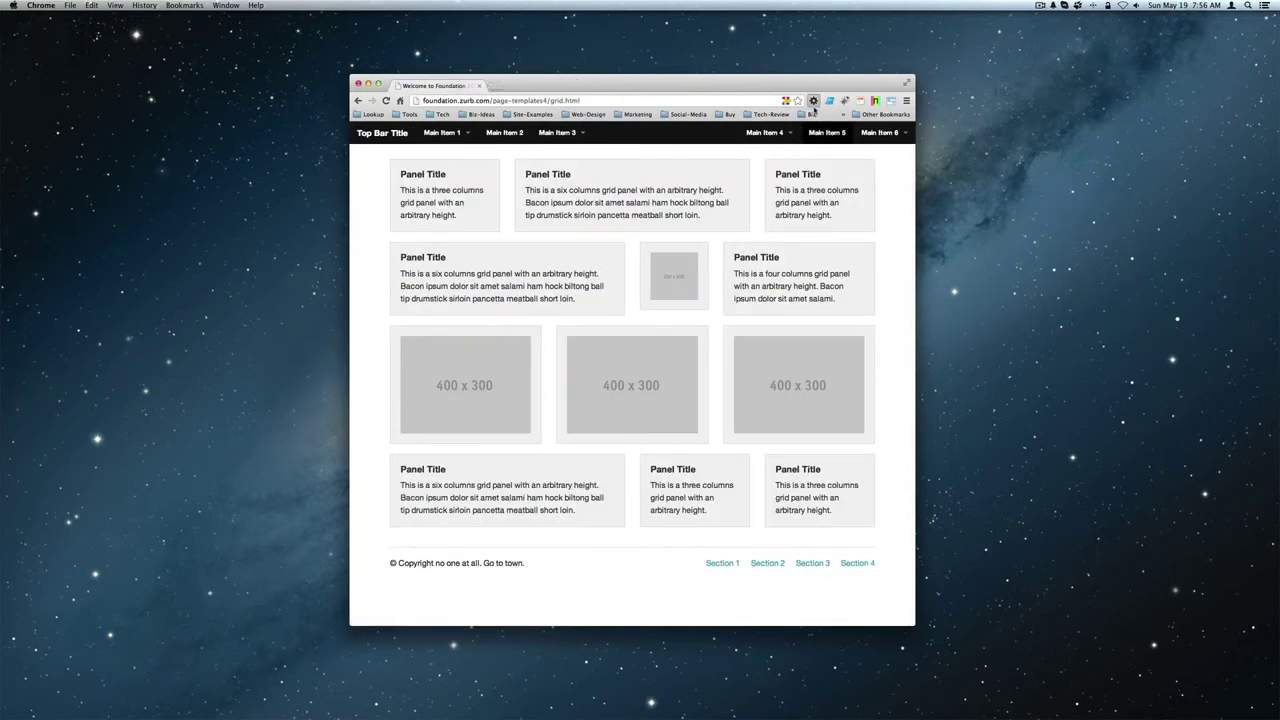
left_click(813, 100)
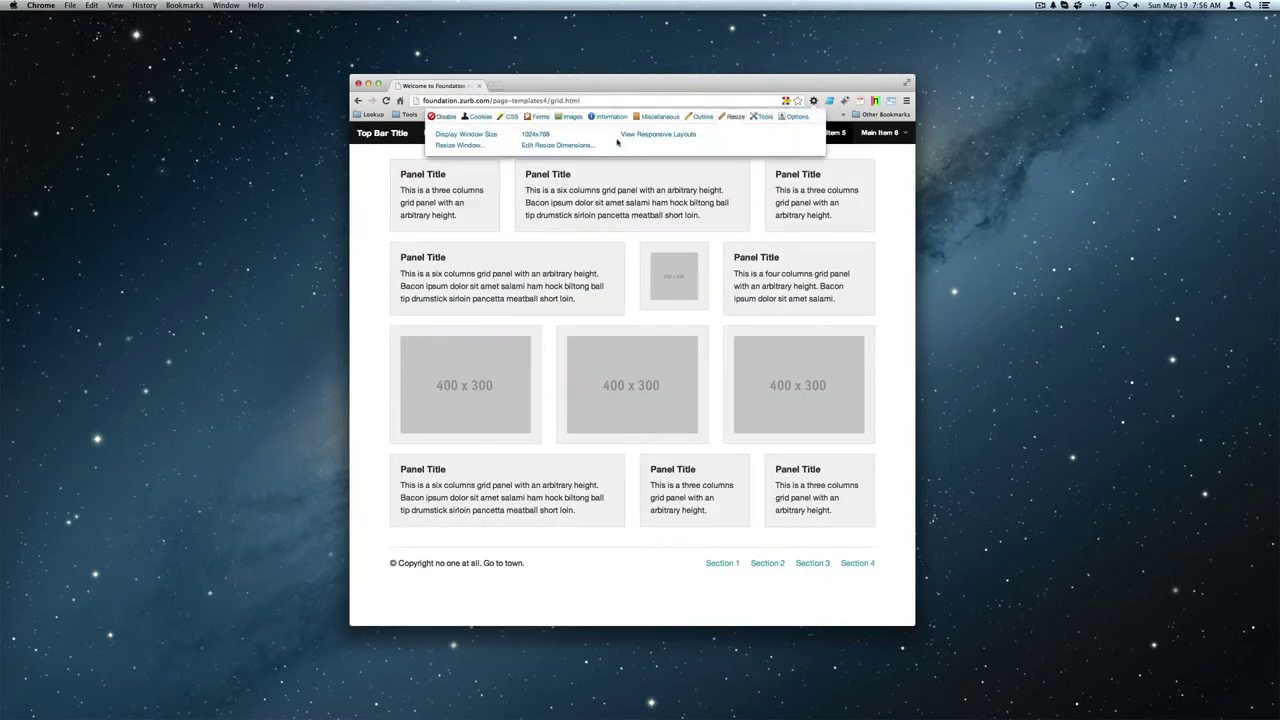
left_click(557, 146)
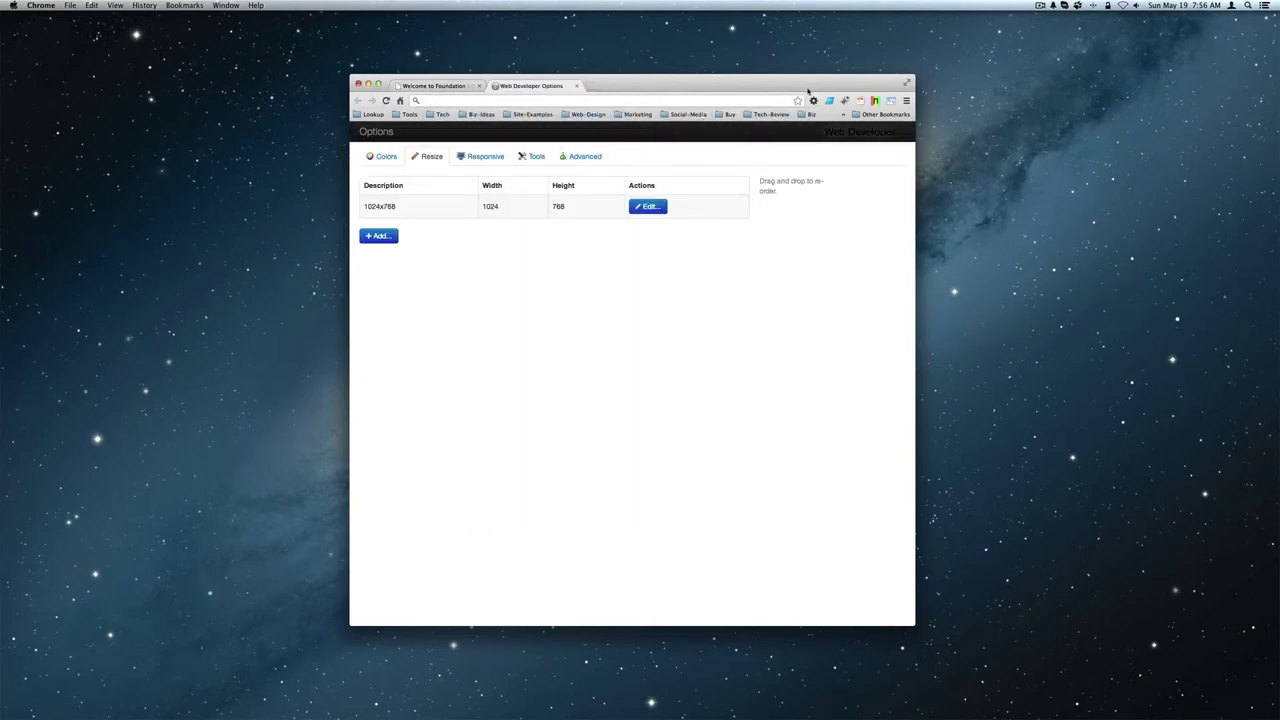
- Close that options tab and reopen the resize dimension settings, showing 1024x768
left_click(576, 85)
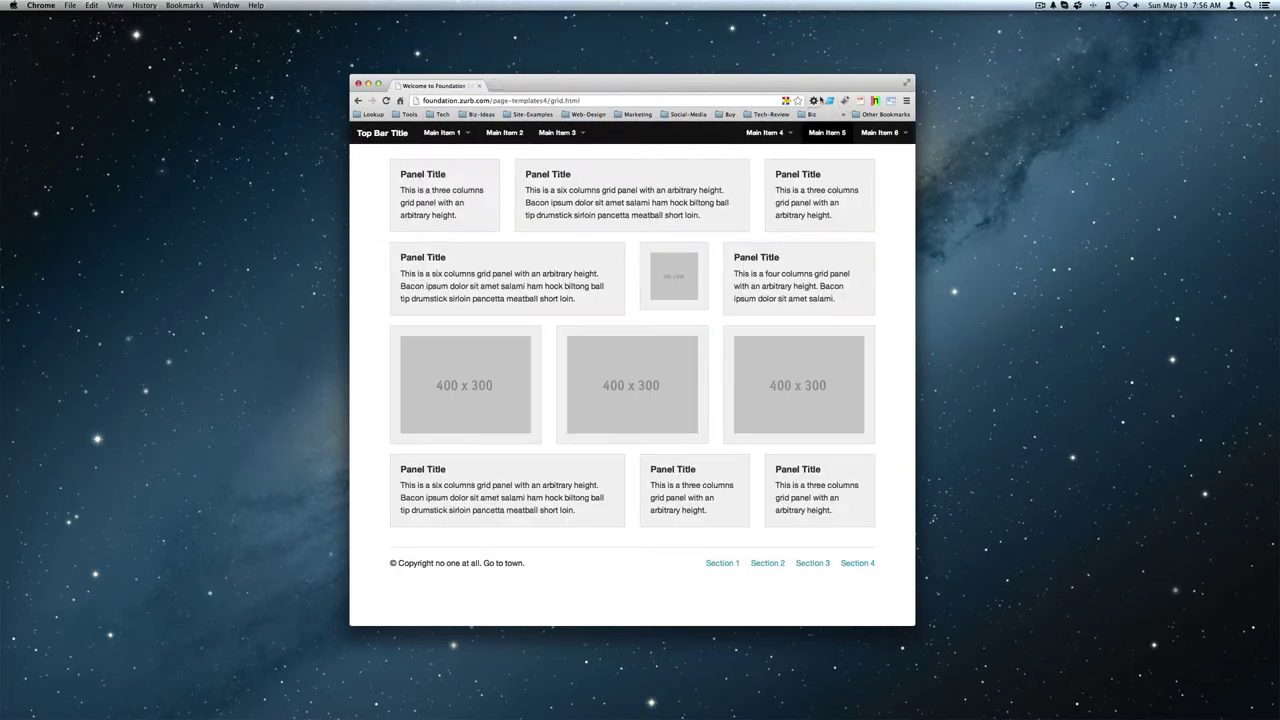
left_click(814, 101)
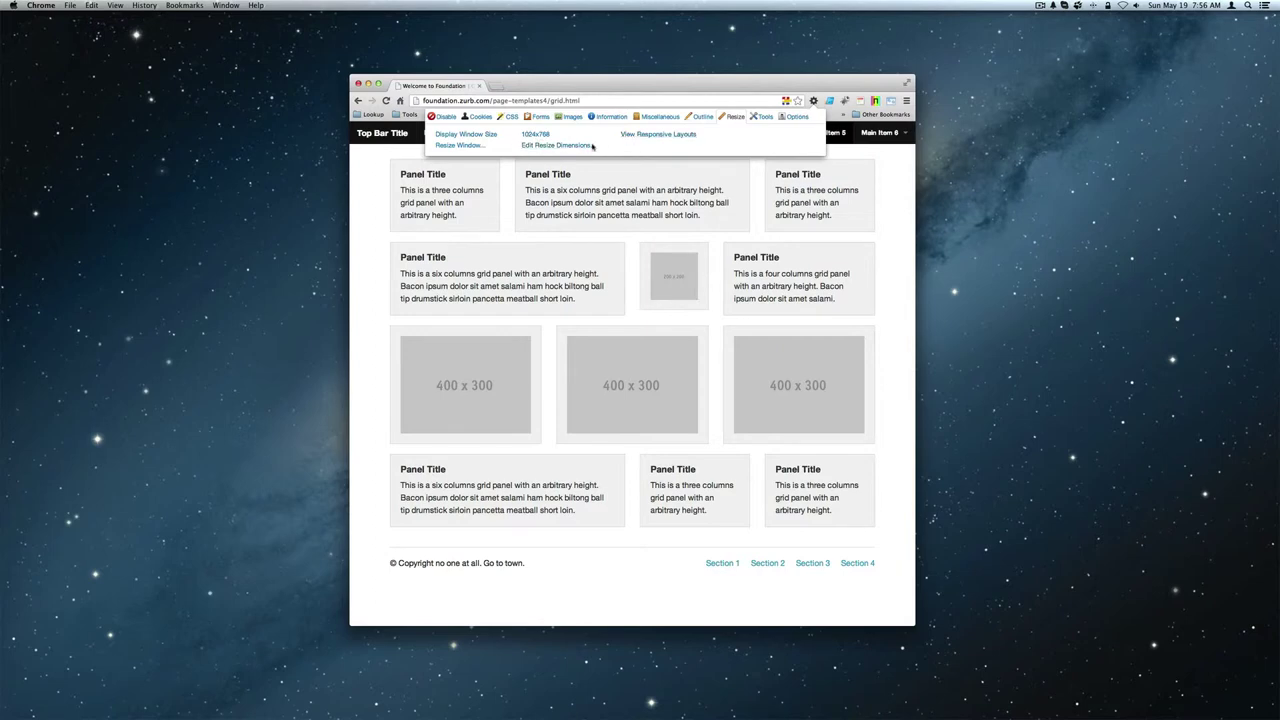
left_click(582, 146)
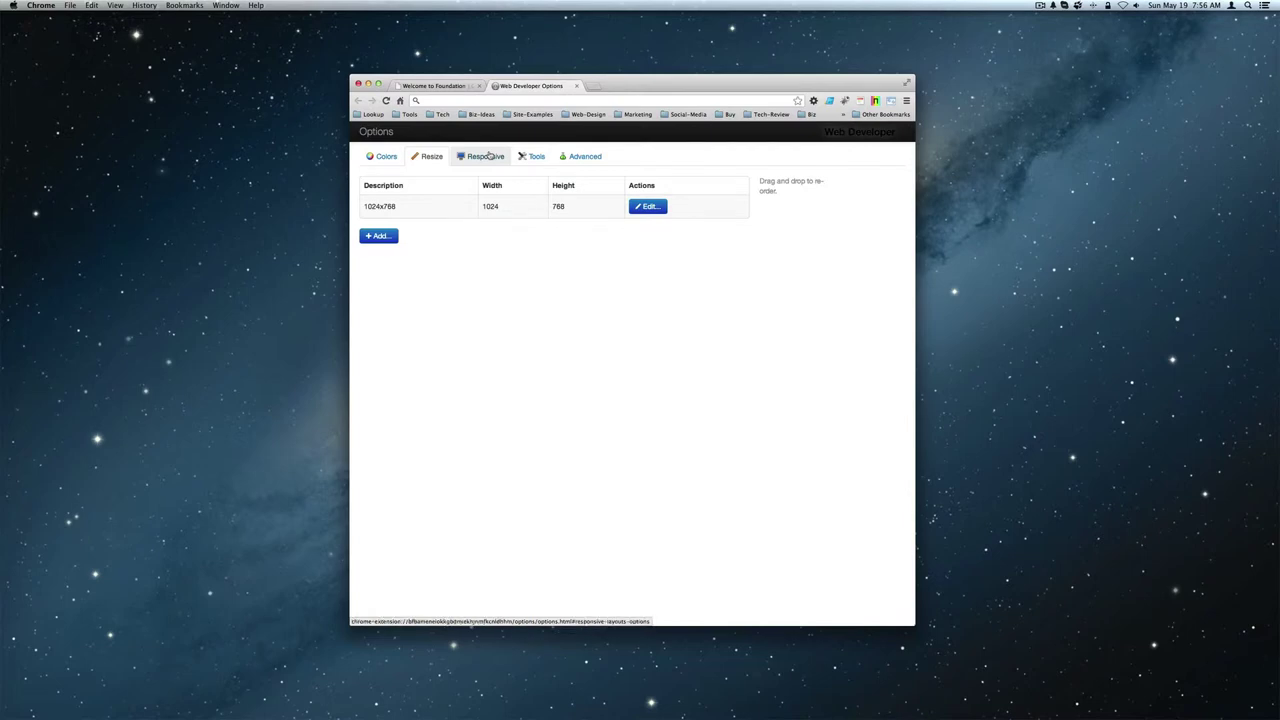
- Show the Responsive tab, listing six layouts from Mobile portrait 320x480 to Tablet landscape 1024x768
left_click(490, 156)
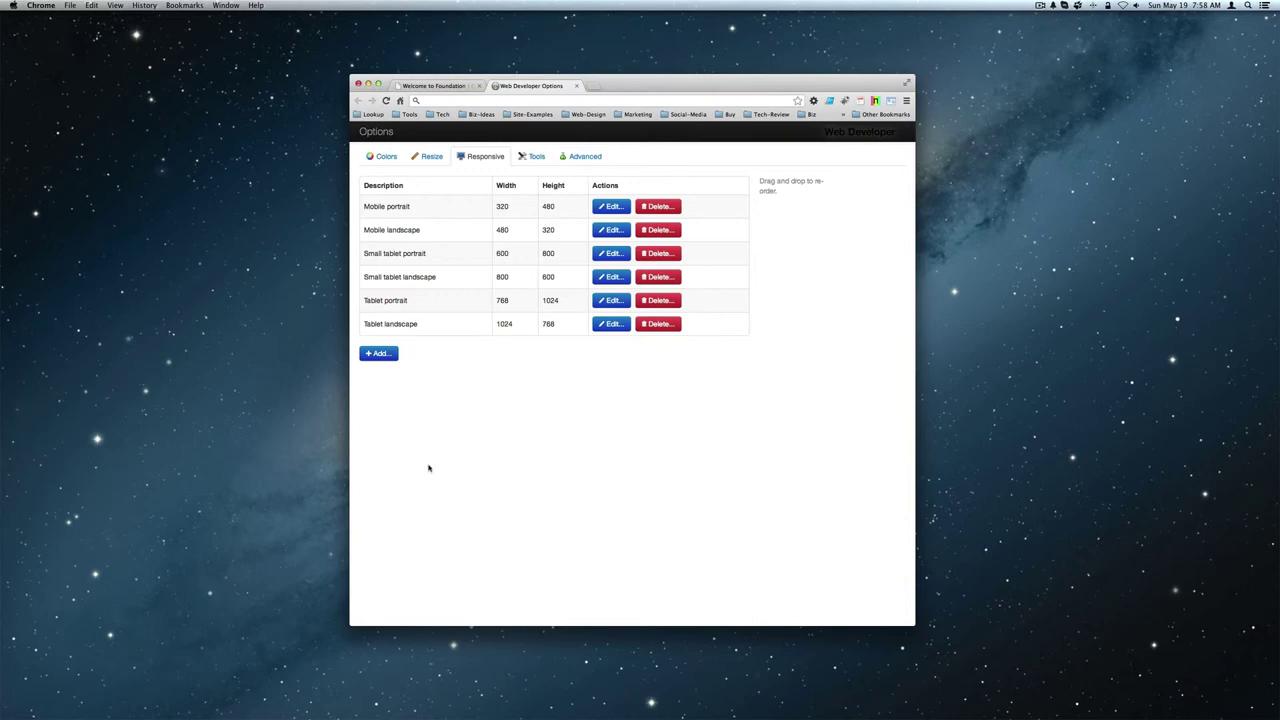
- Start a new responsive layout described as HDTV, leaving width and height blank, and try saving
left_click(384, 355)
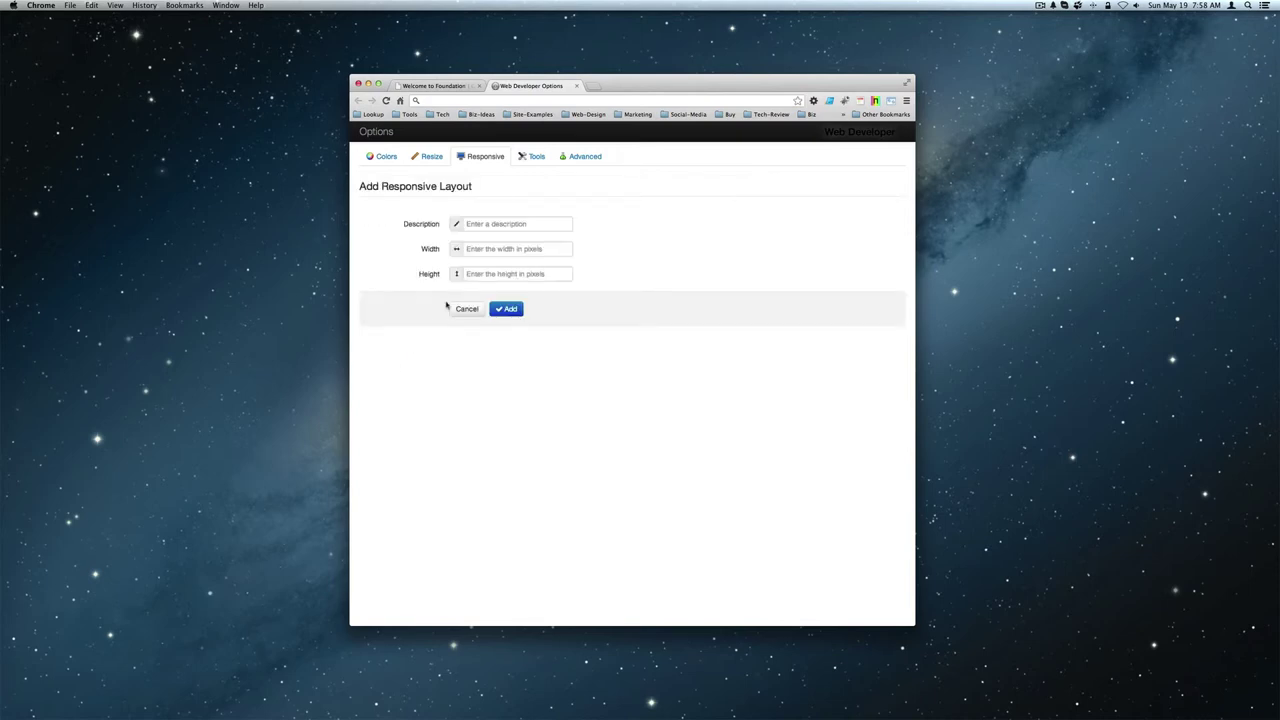
left_click(508, 228)
type("HDTV")
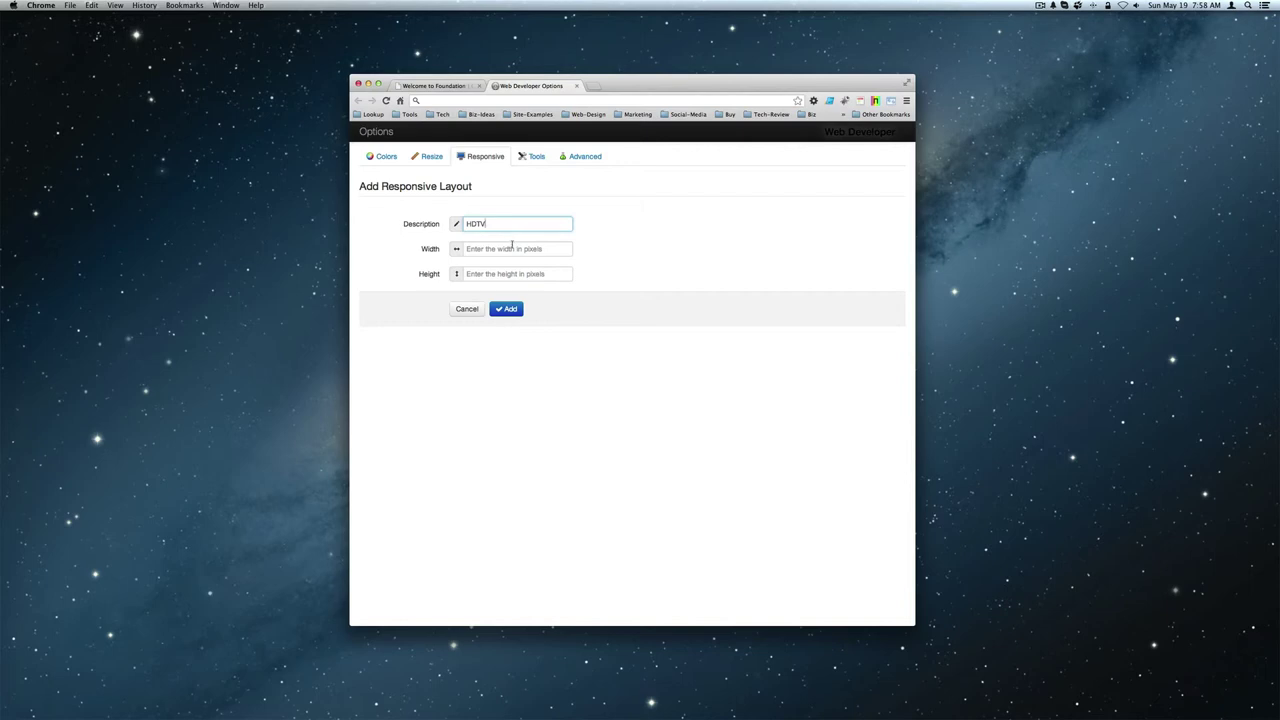
left_click(509, 251)
left_click(507, 273)
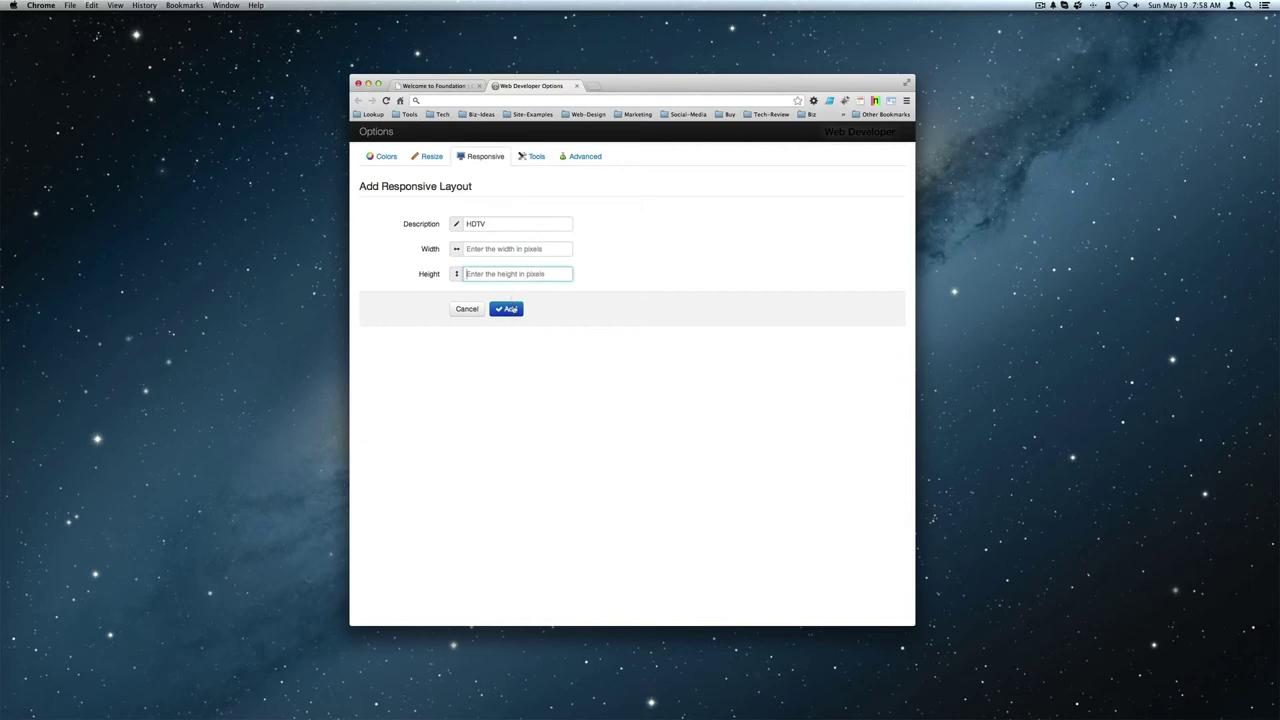
left_click(513, 311)
- Cancel the HDTV layout form, keeping the original six responsive layouts
left_click(467, 309)
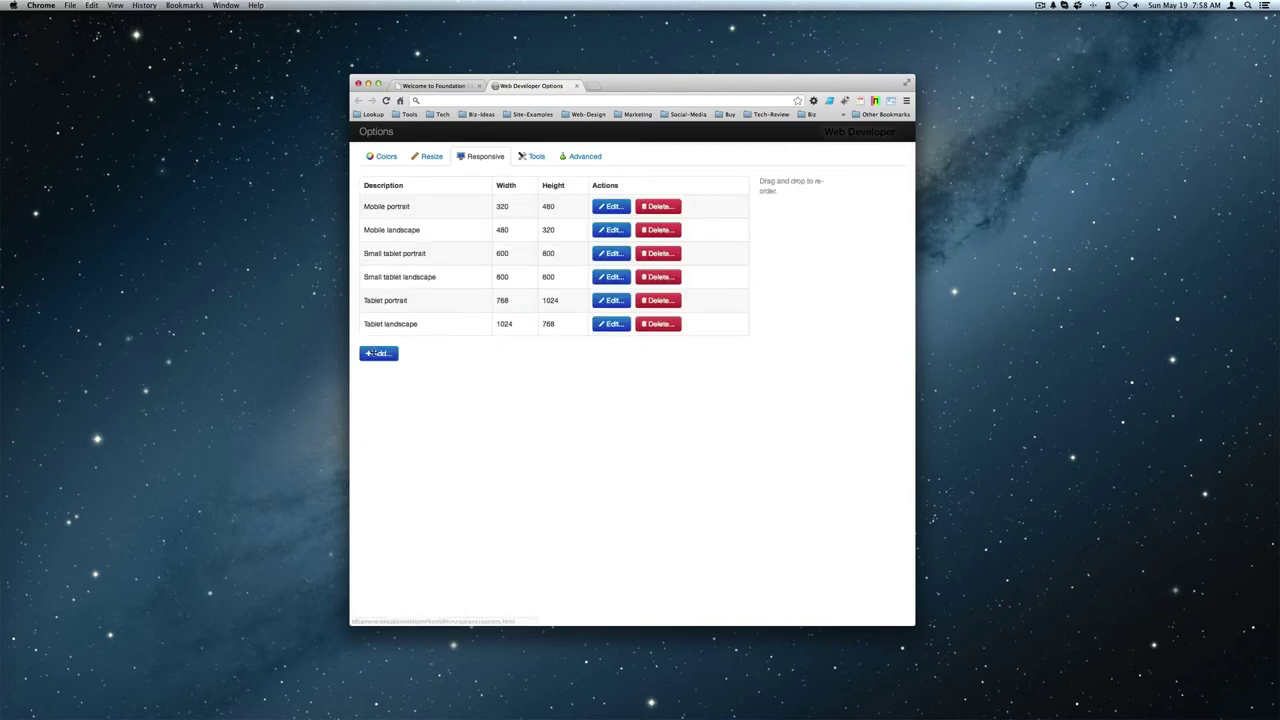